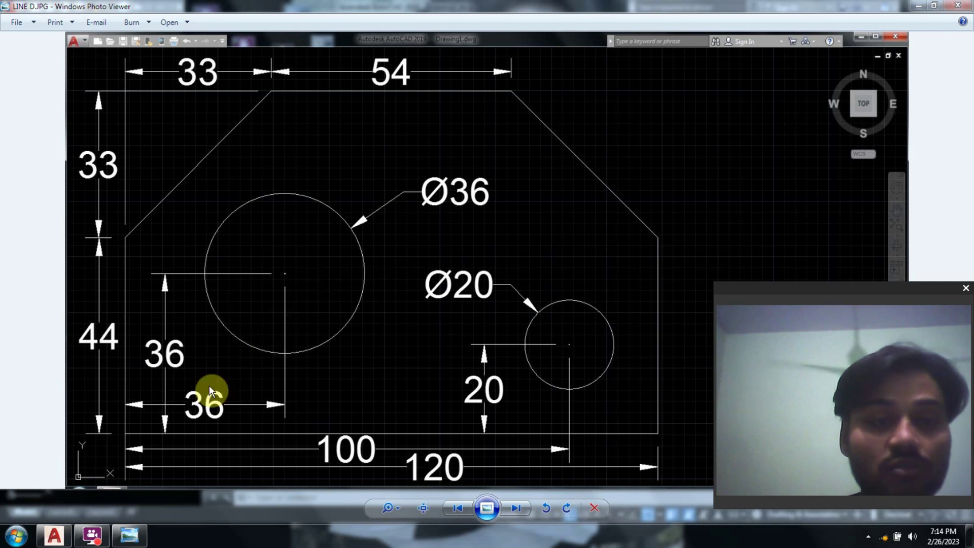
Switch to AutoCAD and turn on the drawing grid display.
{"action": "left_click", "coordinate": [53, 535]}
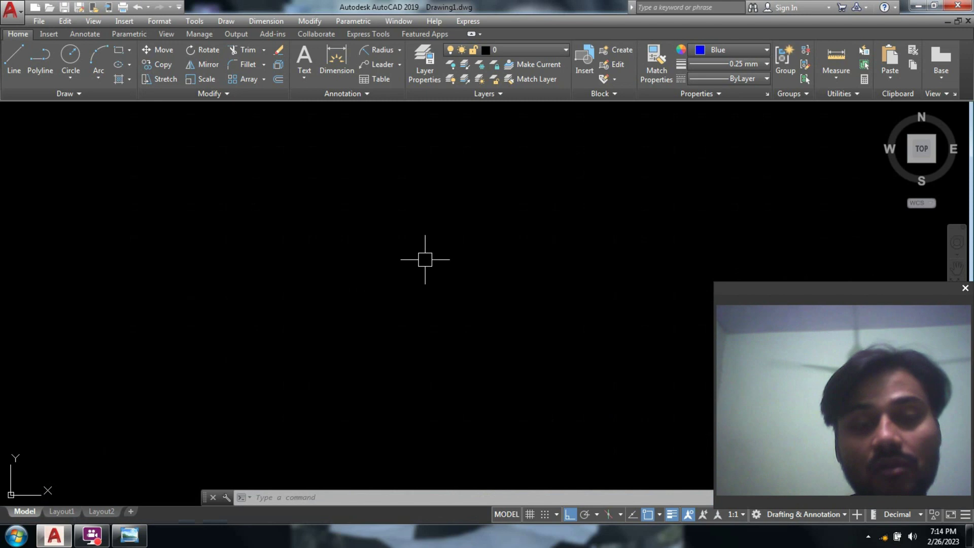
{"action": "left_click", "coordinate": [529, 514]}
{"action": "key", "text": "Escape"}
{"action": "key", "text": "Escape"}
{"action": "key", "text": "Escape"}
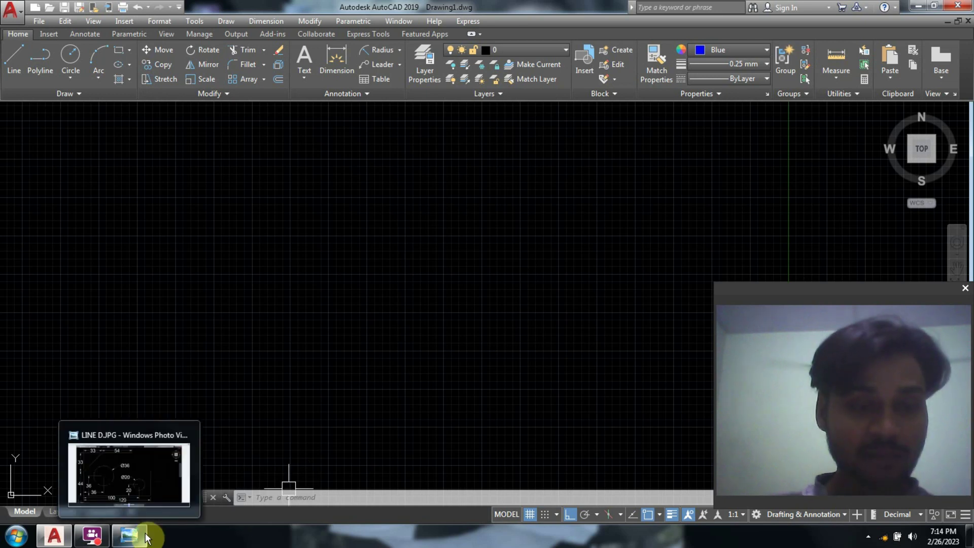
Examine the outline and circle dimensions in the reference image LINE D.JPG, and return to the empty AutoCAD drawing.
{"action": "left_click", "coordinate": [129, 535]}
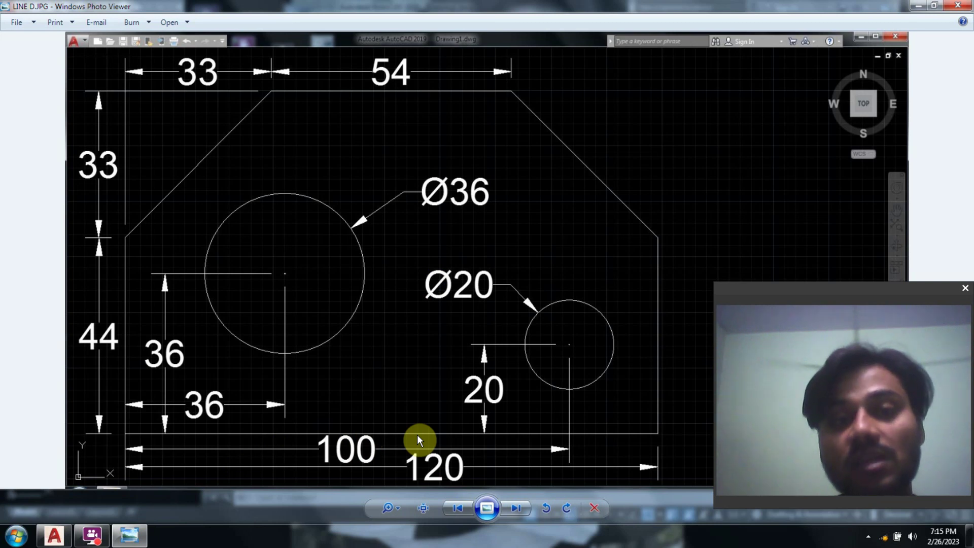
{"action": "left_click", "coordinate": [55, 536]}
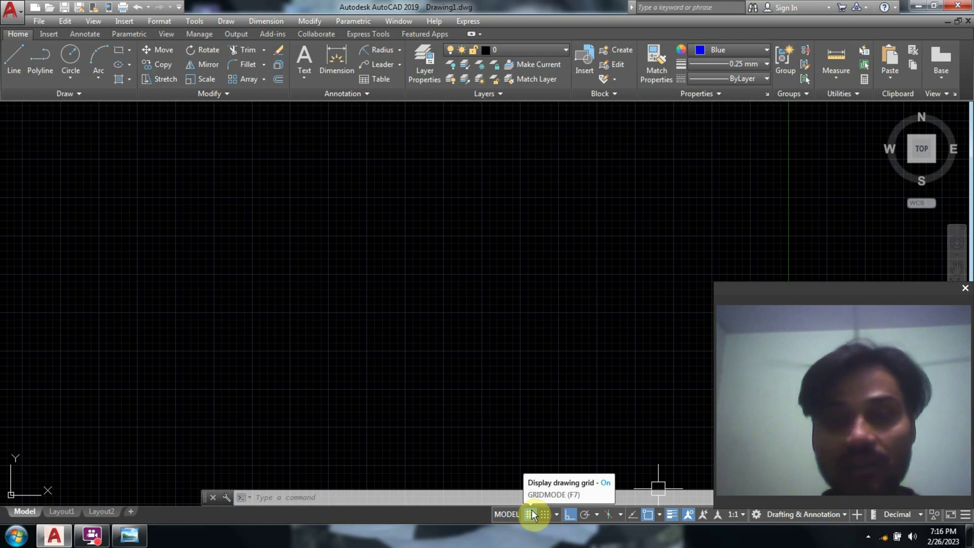
{"action": "left_click", "coordinate": [569, 514]}
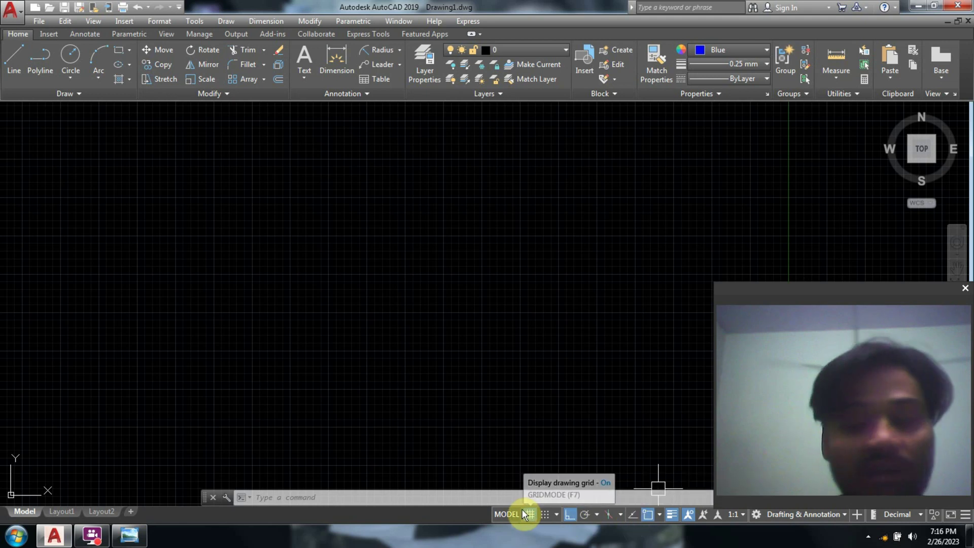
{"action": "left_click", "coordinate": [132, 537]}
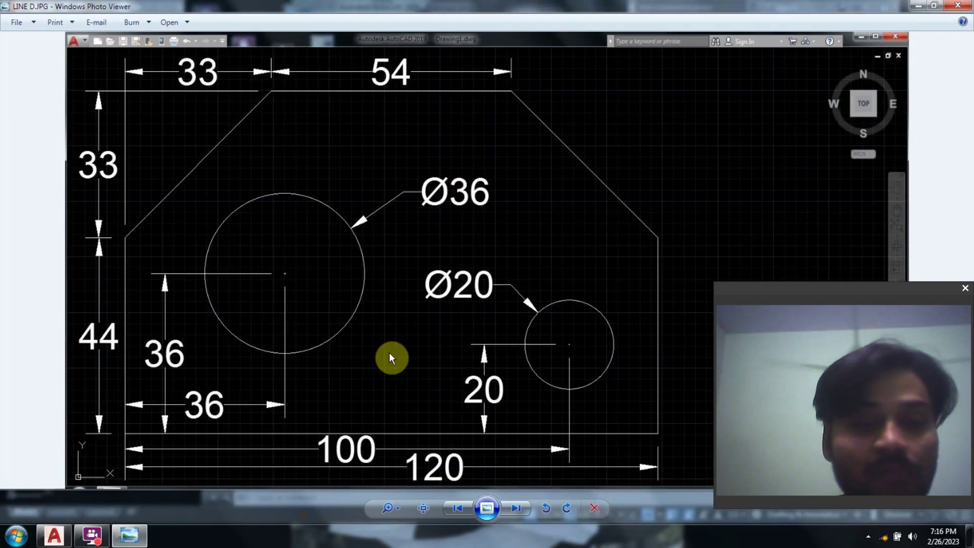
{"action": "left_click", "coordinate": [71, 536]}
{"action": "key", "text": "Escape"}
{"action": "key", "text": "Escape"}
{"action": "key", "text": "Escape"}
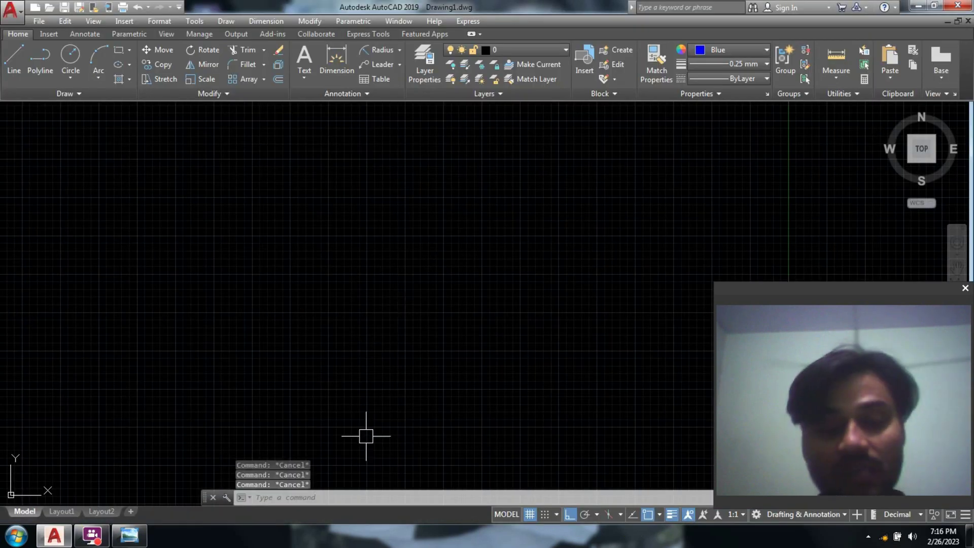
{"action": "type", "text": "L"}
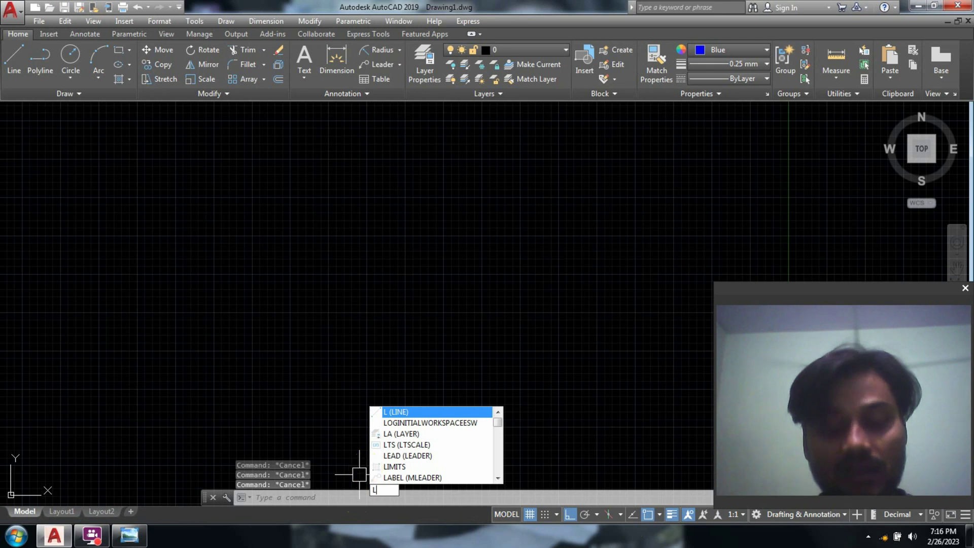
{"action": "key", "text": "Return"}
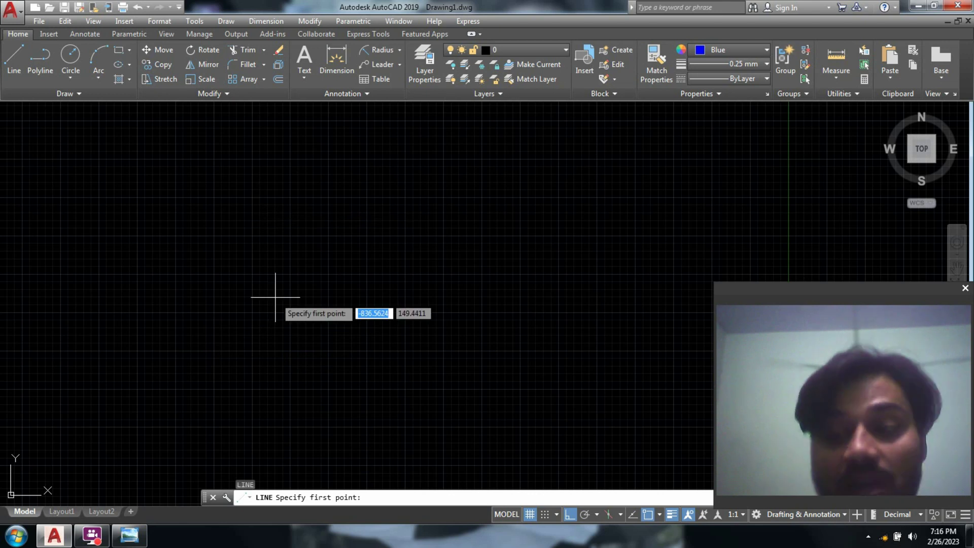
{"action": "left_click", "coordinate": [177, 337]}
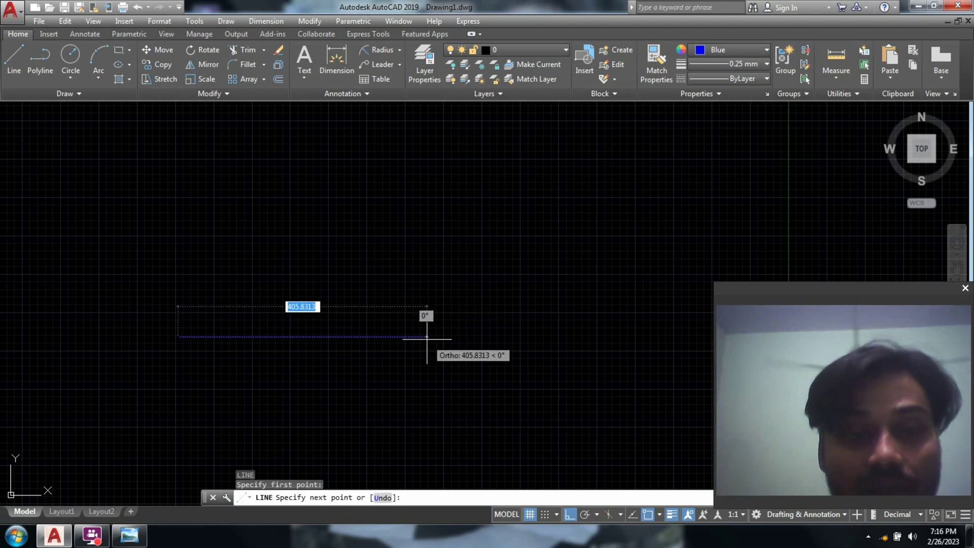
{"action": "key", "text": "Escape"}
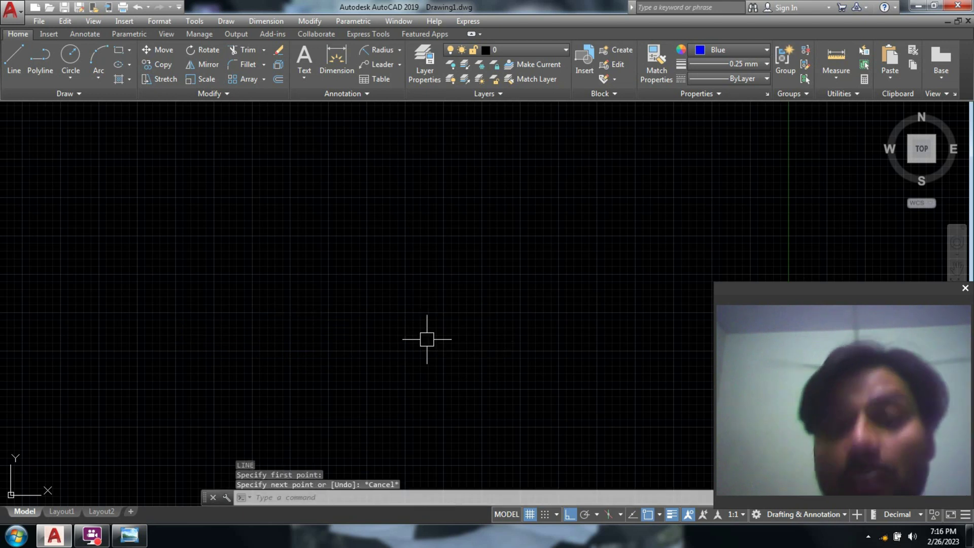
Set the current object colour to white (255,255,255) and the lineweight to ByLayer.
{"action": "left_click", "coordinate": [725, 51]}
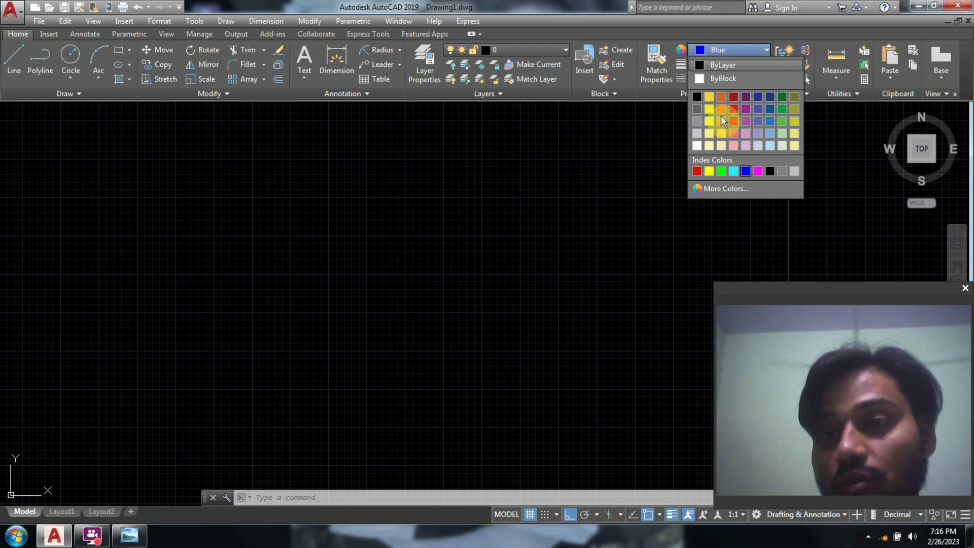
{"action": "left_click", "coordinate": [699, 145]}
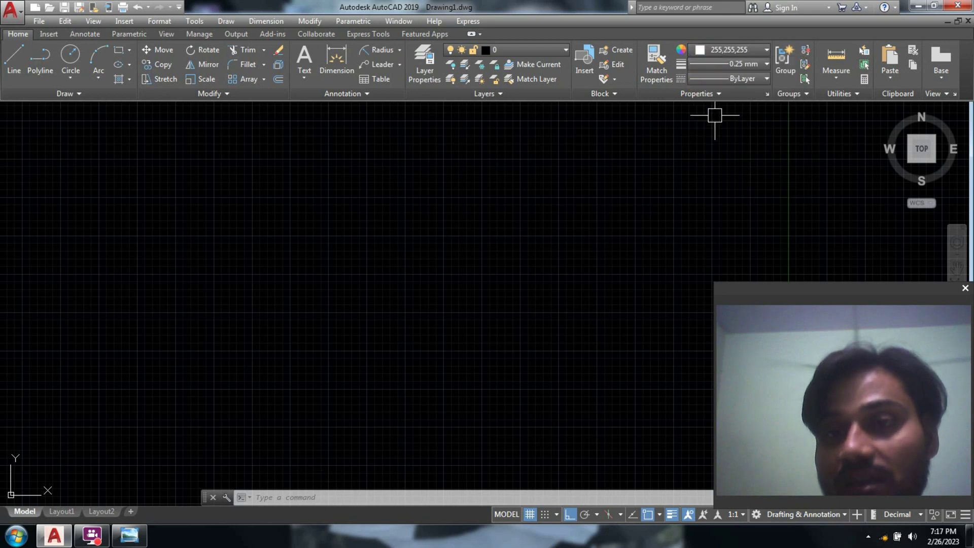
{"action": "left_click", "coordinate": [731, 64]}
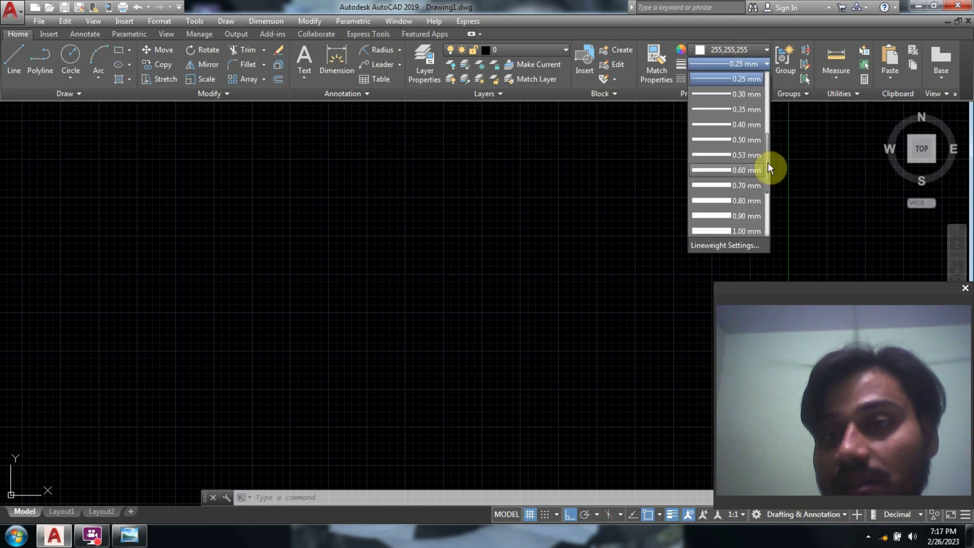
{"action": "scroll", "coordinate": [768, 162], "scroll_direction": "up", "scroll_amount": 5}
{"action": "left_click", "coordinate": [745, 79]}
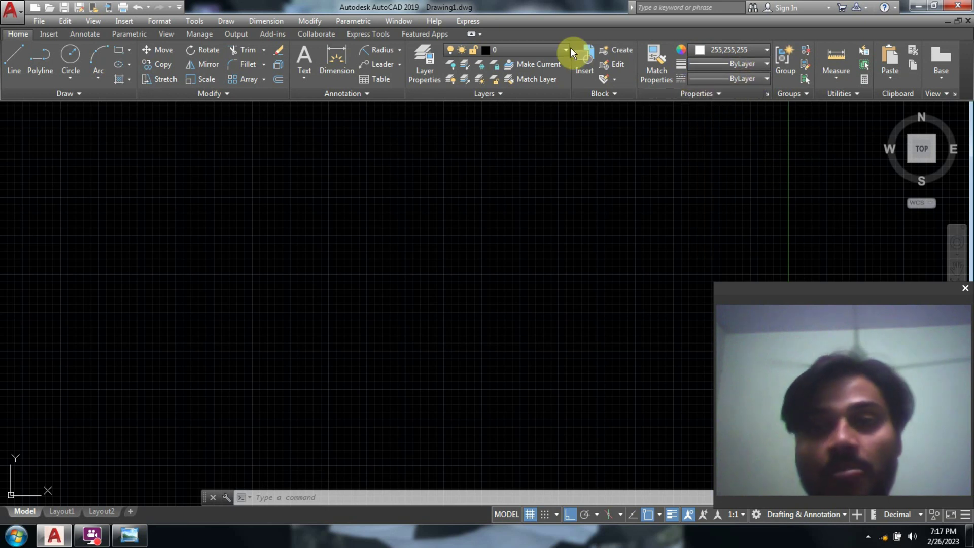
Set the current object colour to ByBlock, leaving layer 0 current.
{"action": "left_click", "coordinate": [514, 51]}
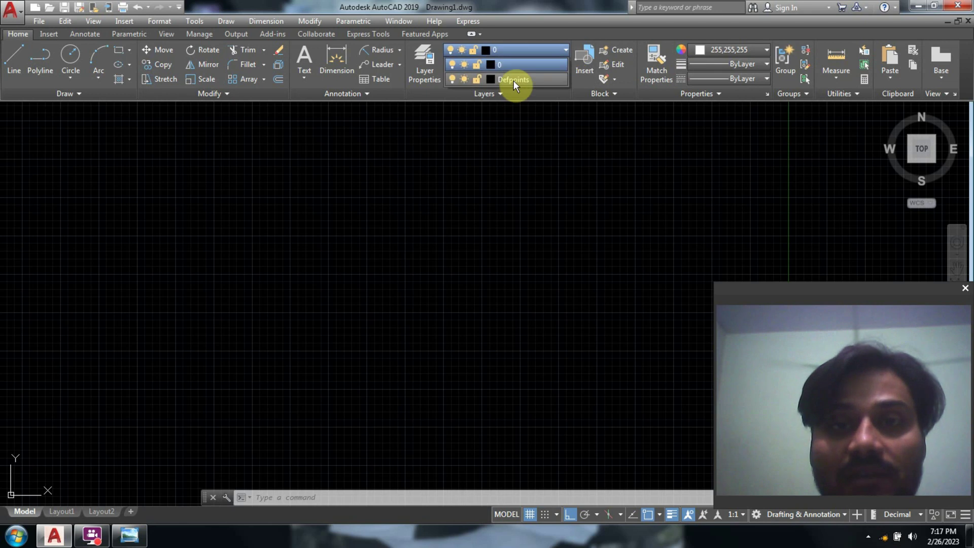
{"action": "key", "text": "Escape"}
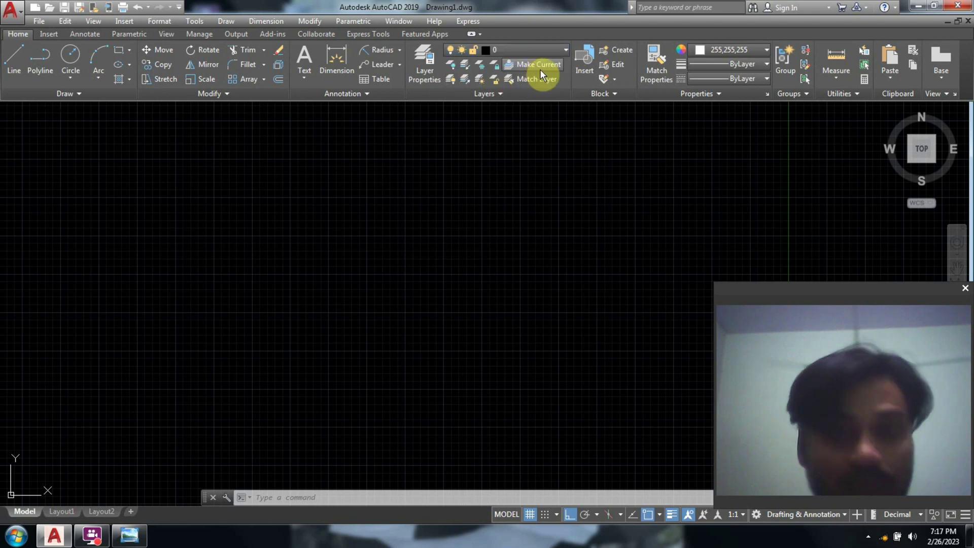
{"action": "left_click", "coordinate": [703, 50]}
{"action": "left_click", "coordinate": [711, 76]}
{"action": "left_click", "coordinate": [717, 52]}
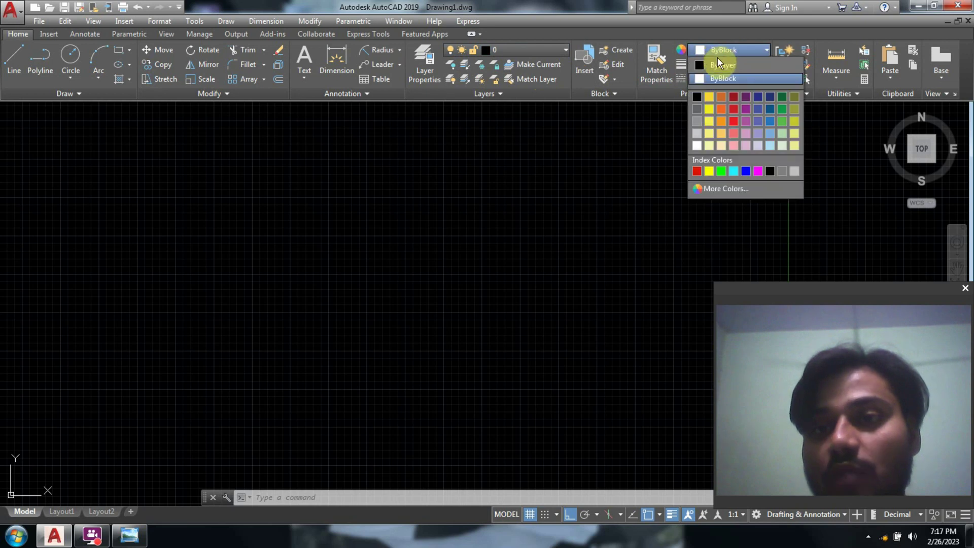
{"action": "left_click", "coordinate": [719, 79]}
{"action": "key", "text": "Escape"}
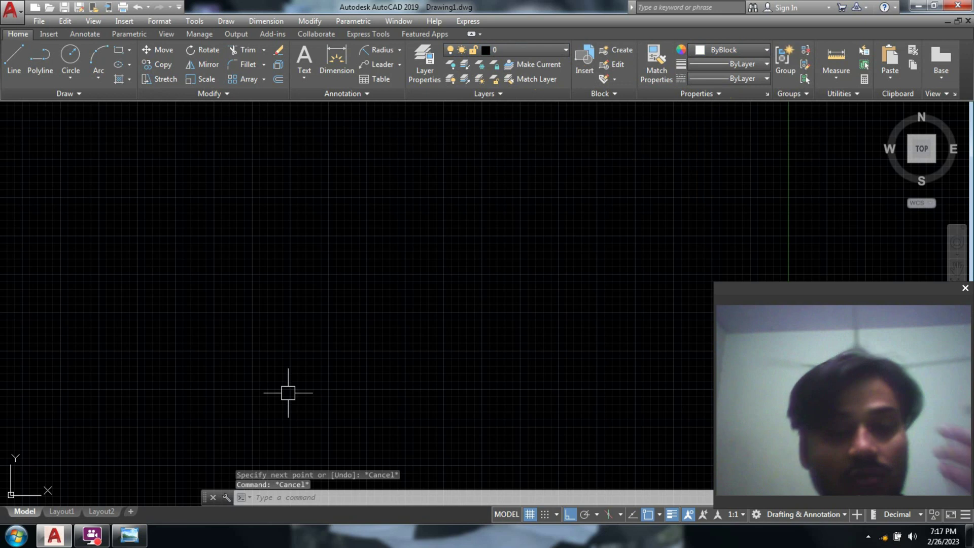
Check the reference image, return to AutoCAD and draw a horizontal line 120 units long as the outline's base.
{"action": "left_click", "coordinate": [124, 541]}
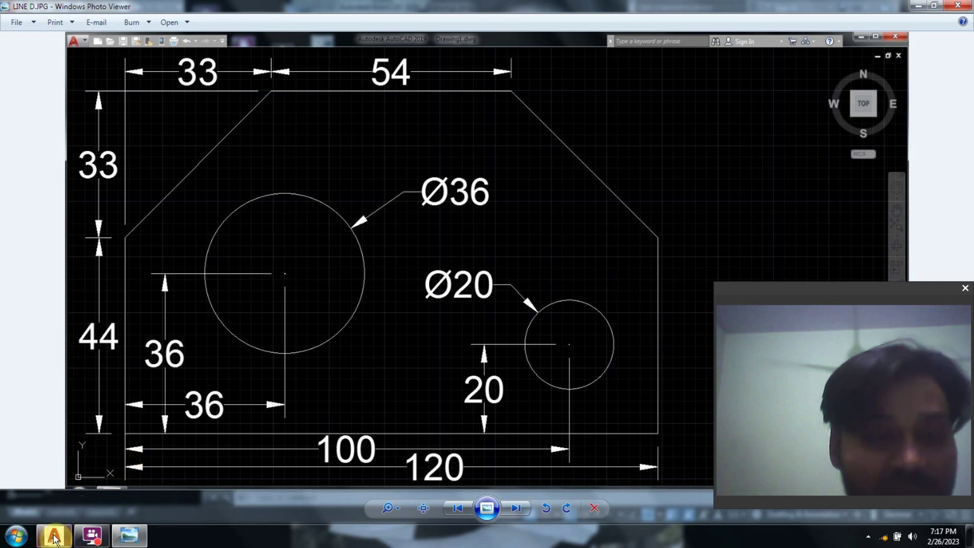
{"action": "left_click", "coordinate": [65, 527]}
{"action": "type", "text": "l"}
{"action": "right_click", "coordinate": [416, 368]}
{"action": "left_click", "coordinate": [257, 303]}
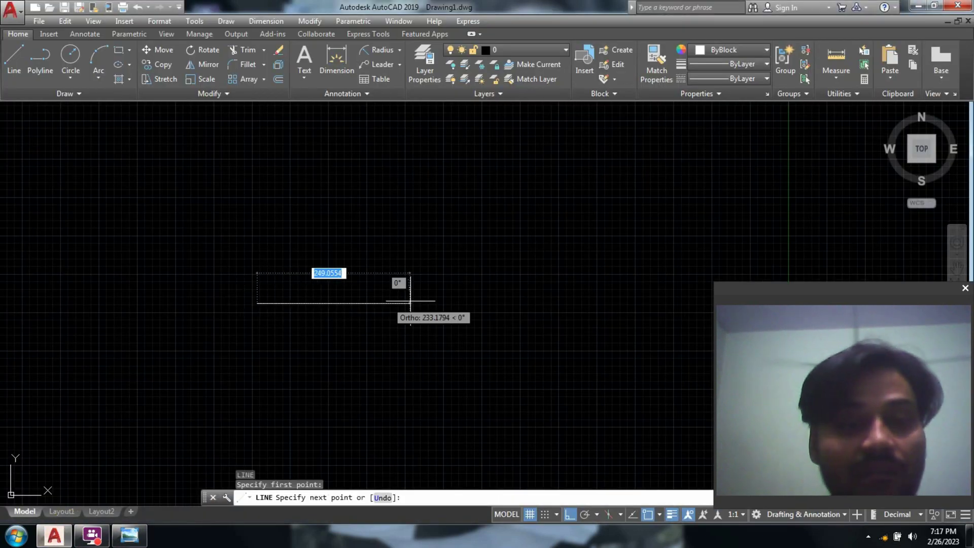
{"action": "type", "text": "1"}
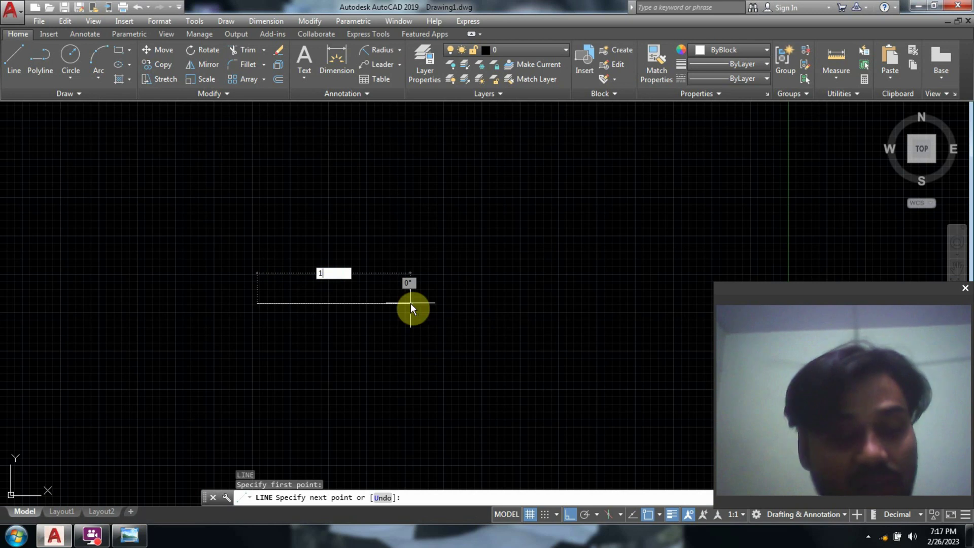
{"action": "type", "text": "20"}
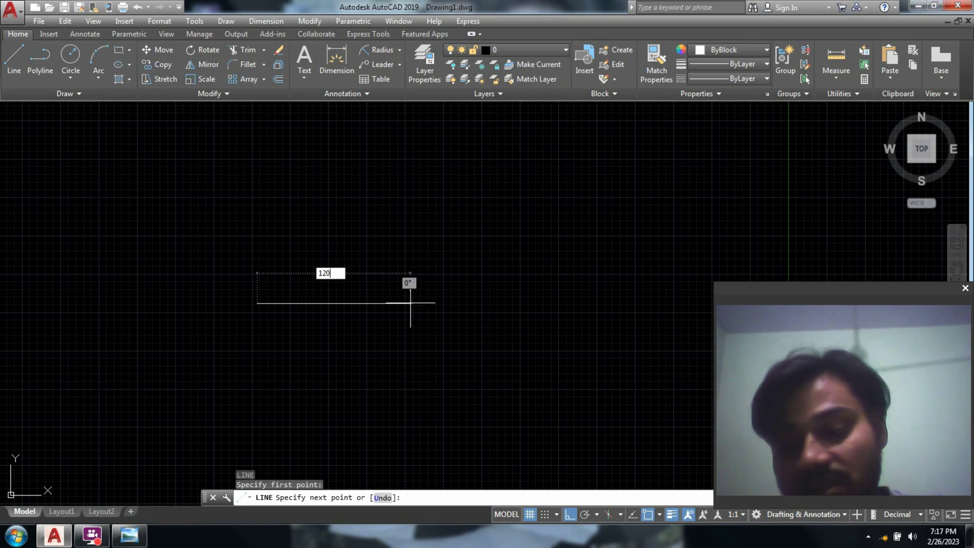
{"action": "key", "text": "Return"}
{"action": "key", "text": "Return"}
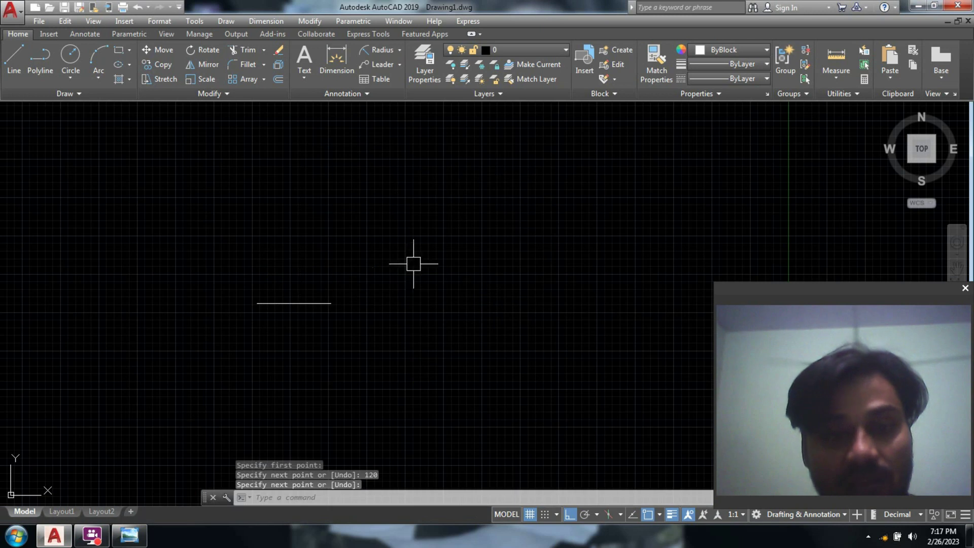
Draw a vertical line 44 units upward from the right end of the base line.
{"action": "scroll", "coordinate": [378, 327], "scroll_direction": "up", "scroll_amount": 4}
{"action": "middle_click_drag", "start_coordinate": [376, 331], "coordinate": [448, 362]}
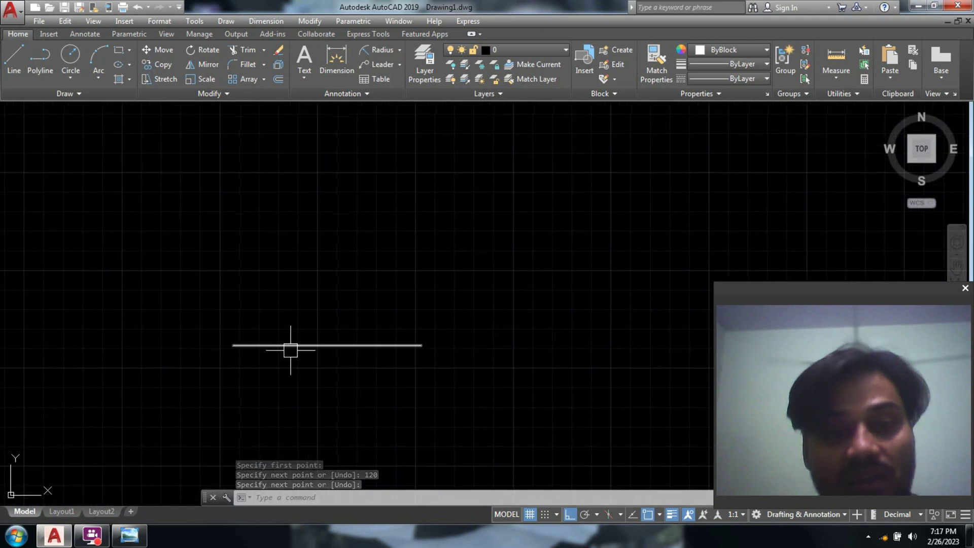
{"action": "key", "text": "Return"}
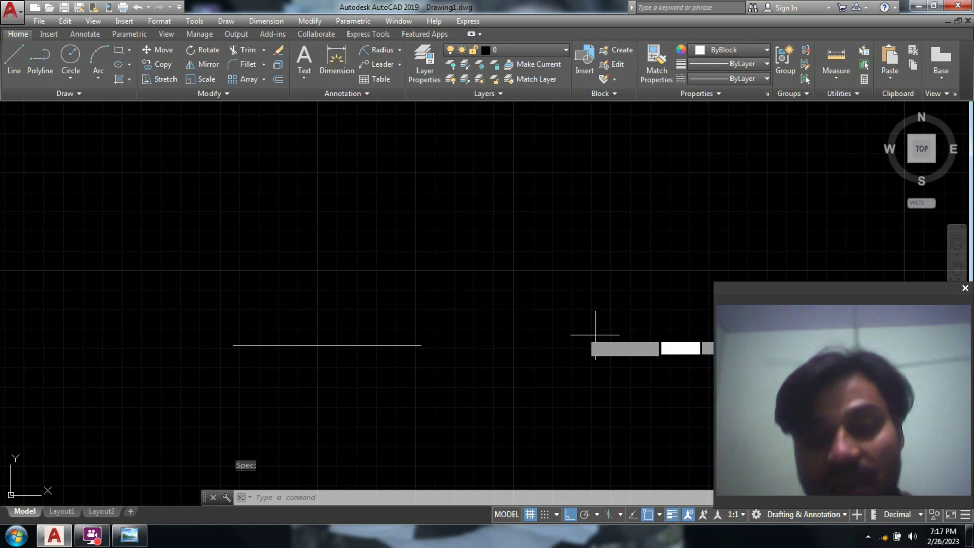
{"action": "left_click", "coordinate": [421, 345]}
{"action": "type", "text": "44"}
{"action": "key", "text": "Return"}
{"action": "key", "text": "Return"}
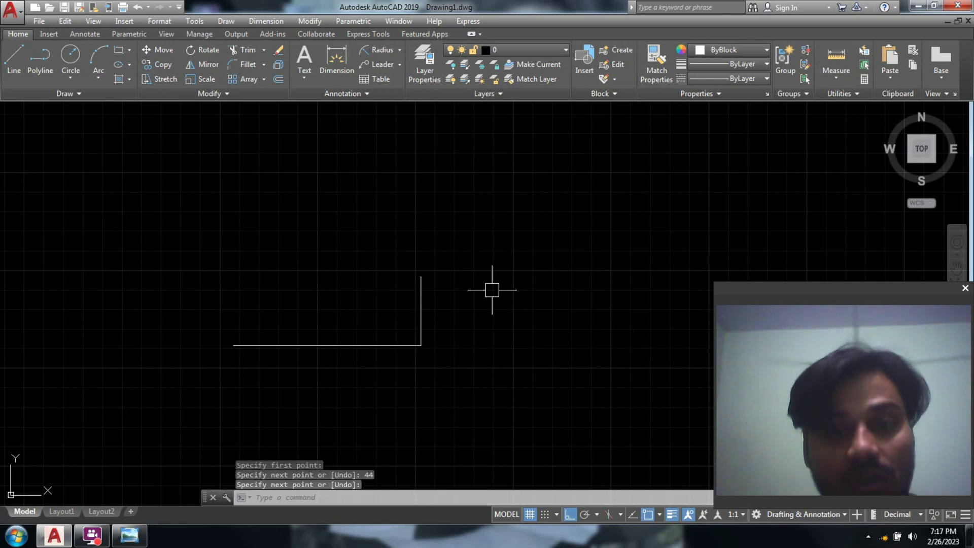
Draw a vertical line 44 units upward from the left end of the base line.
{"action": "key", "text": "Return"}
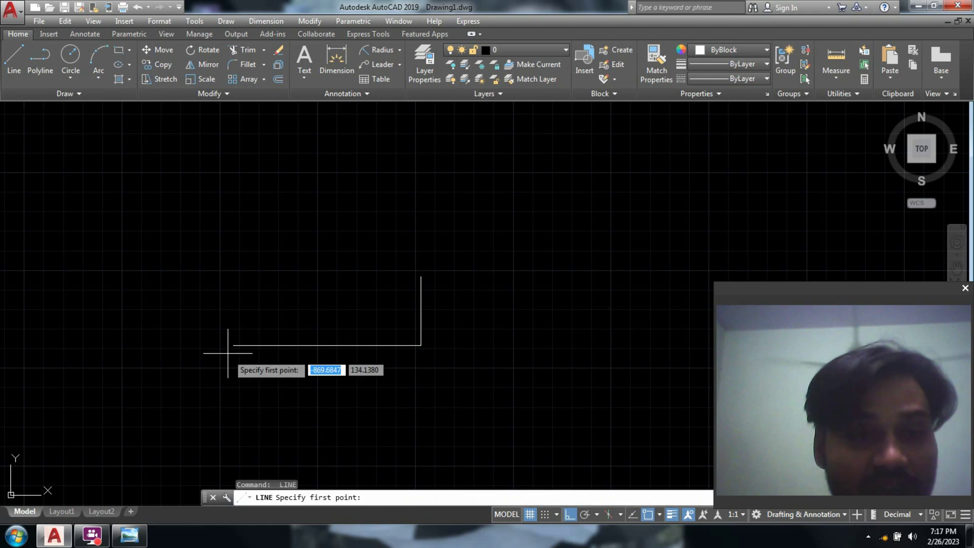
{"action": "left_click", "coordinate": [232, 346]}
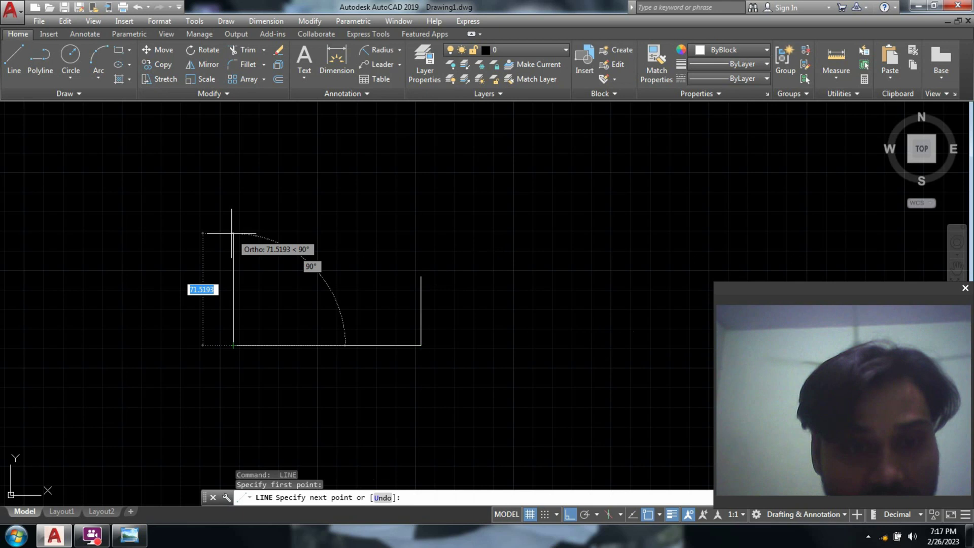
{"action": "type", "text": "44"}
{"action": "key", "text": "Return"}
{"action": "key", "text": "Return"}
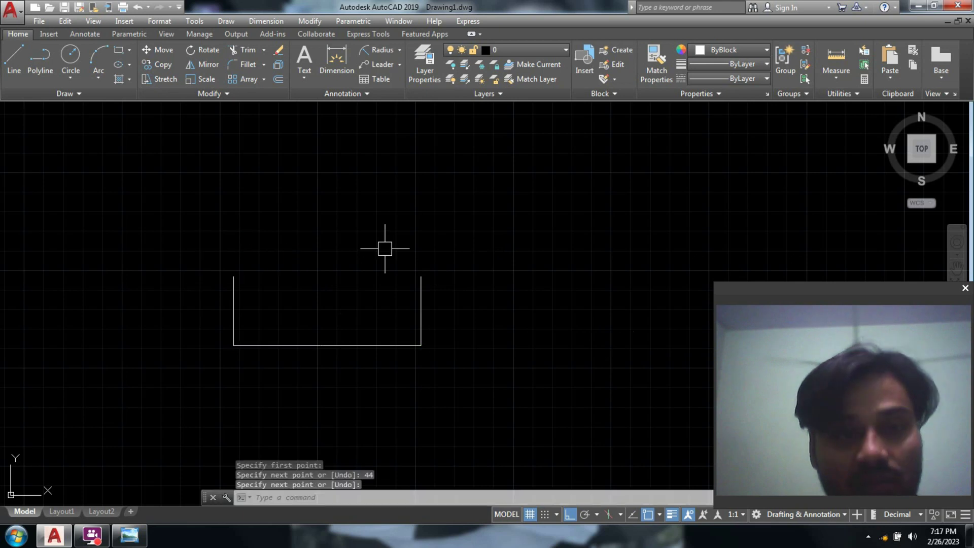
Draw two consecutive vertical line segments, 44 and 33 units long, upward from the midpoint of the base line.
{"action": "key", "text": "Return"}
{"action": "left_click", "coordinate": [327, 345]}
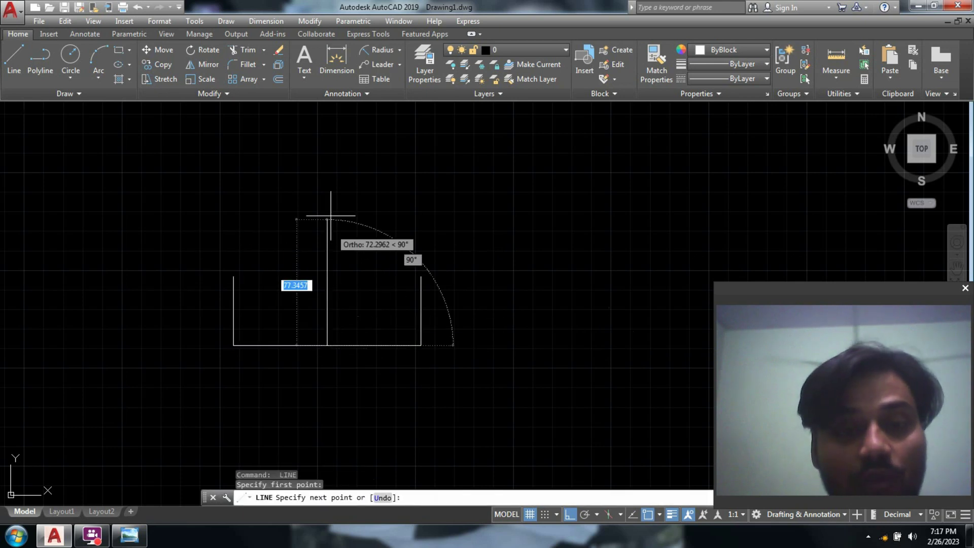
{"action": "type", "text": "44"}
{"action": "key", "text": "Return"}
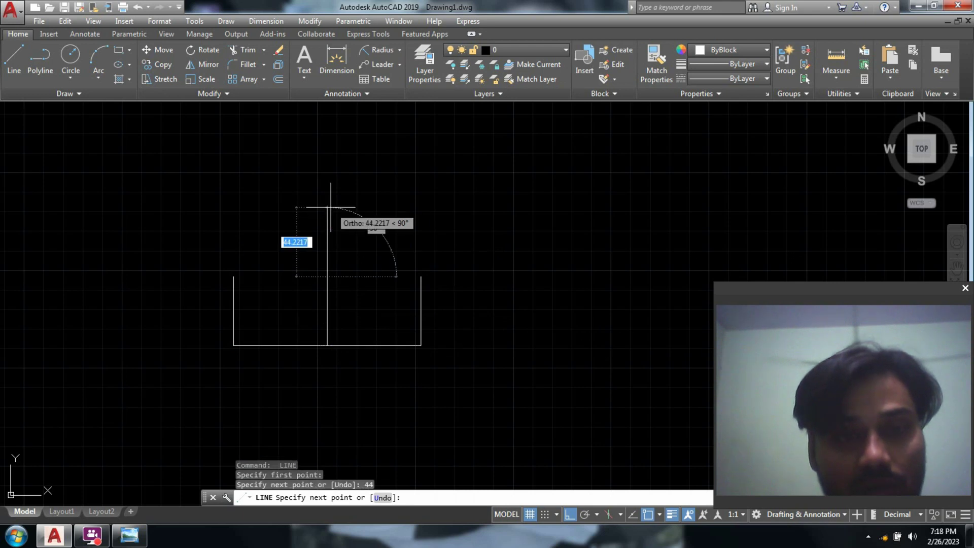
{"action": "type", "text": "33"}
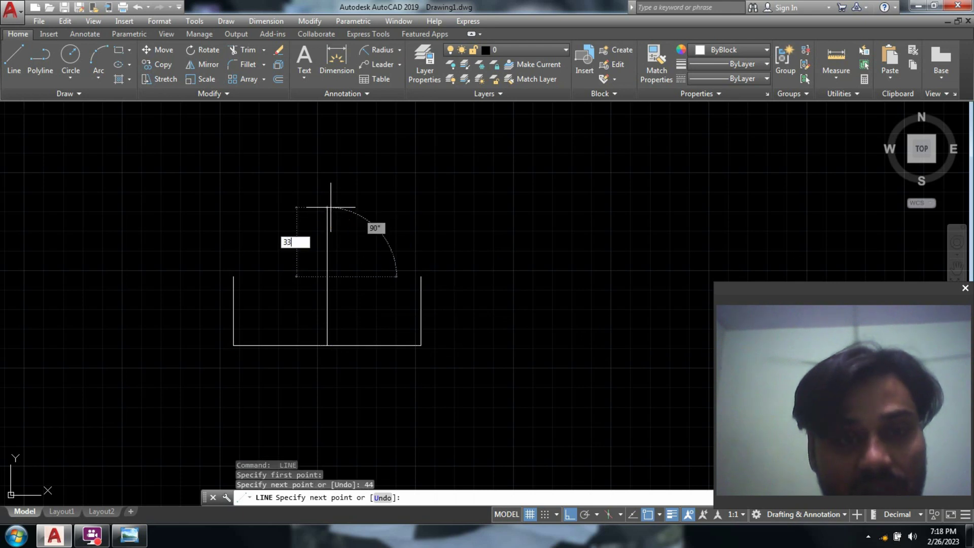
{"action": "key", "text": "Return"}
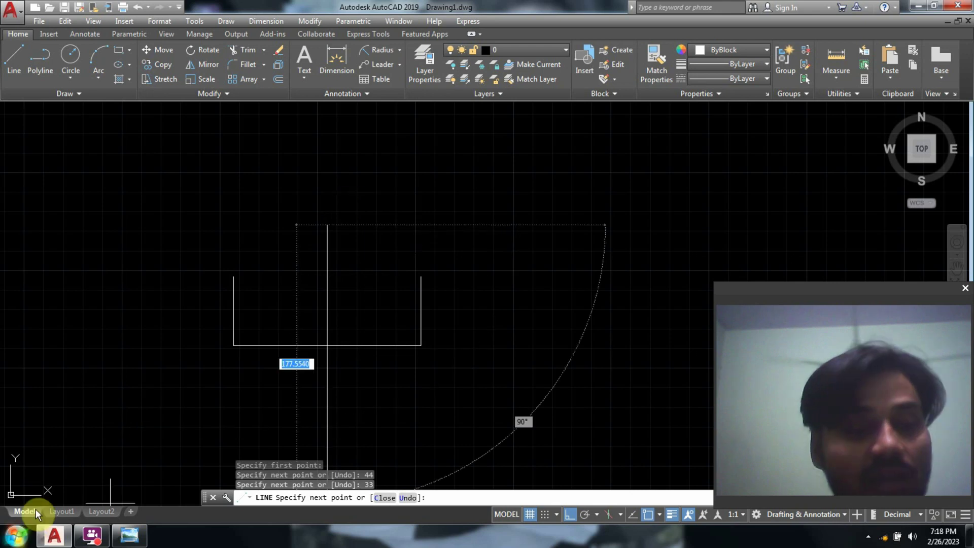
Open Calculator, divide 54 by 2 to find half the top edge's length, and return to the AutoCAD drawing.
{"action": "left_click", "coordinate": [15, 535]}
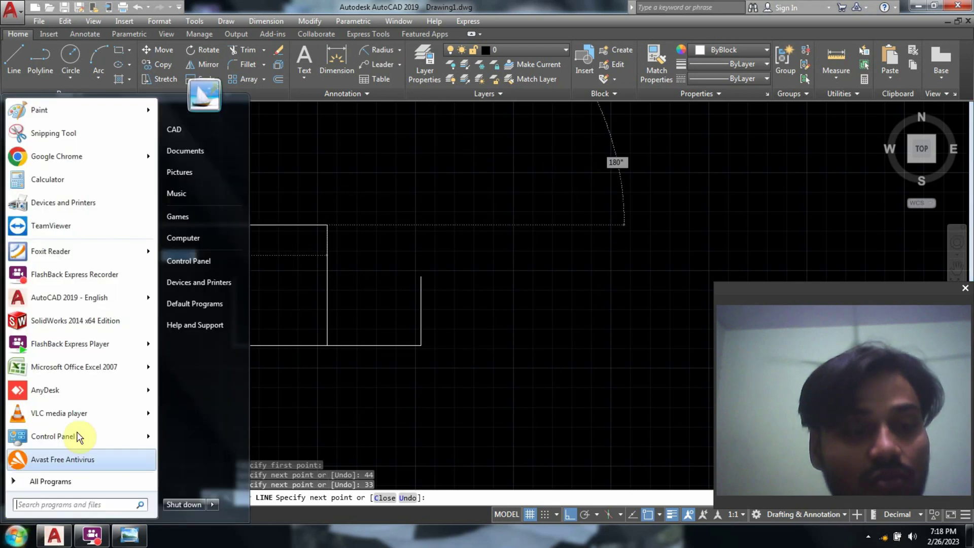
{"action": "left_click", "coordinate": [45, 180]}
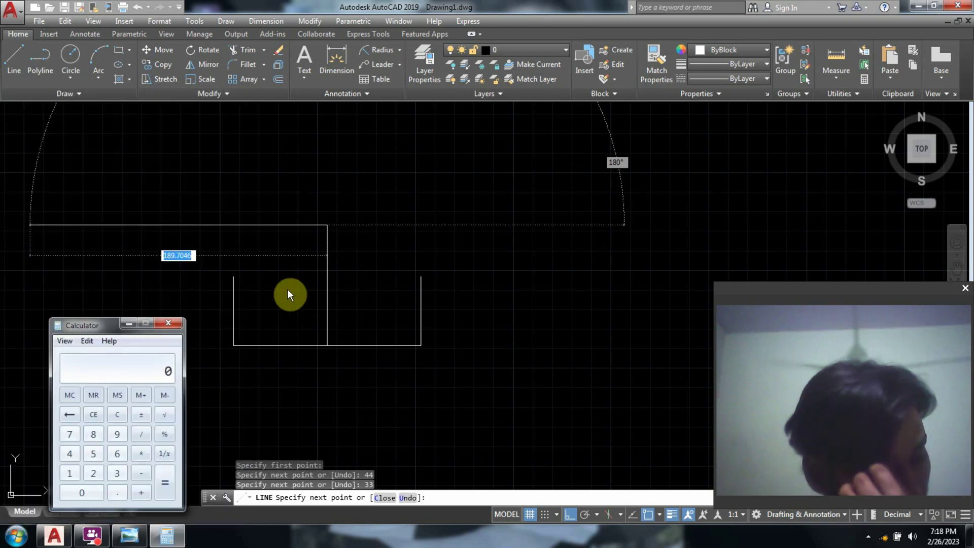
{"action": "left_click", "coordinate": [93, 453]}
{"action": "left_click", "coordinate": [65, 456]}
{"action": "left_click", "coordinate": [96, 471]}
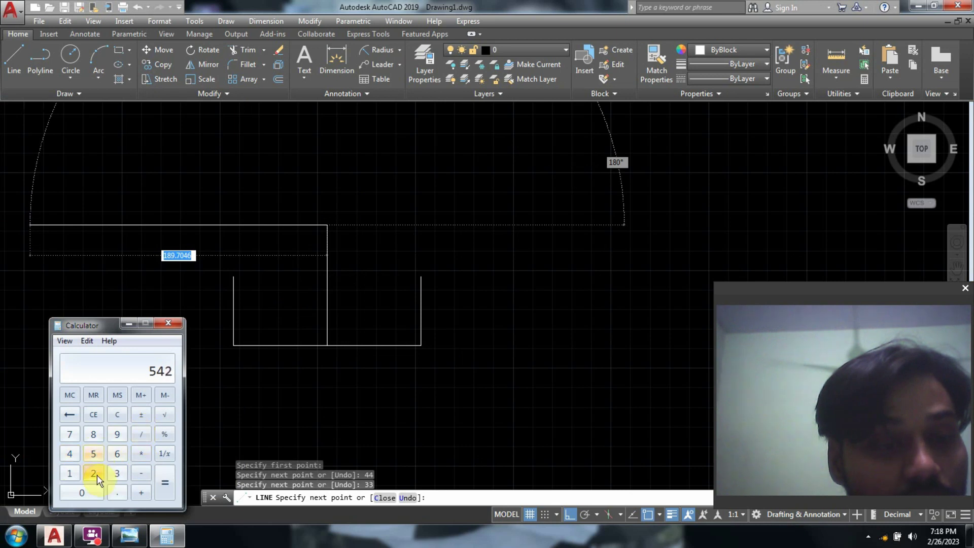
{"action": "left_click", "coordinate": [71, 419]}
{"action": "left_click", "coordinate": [141, 433]}
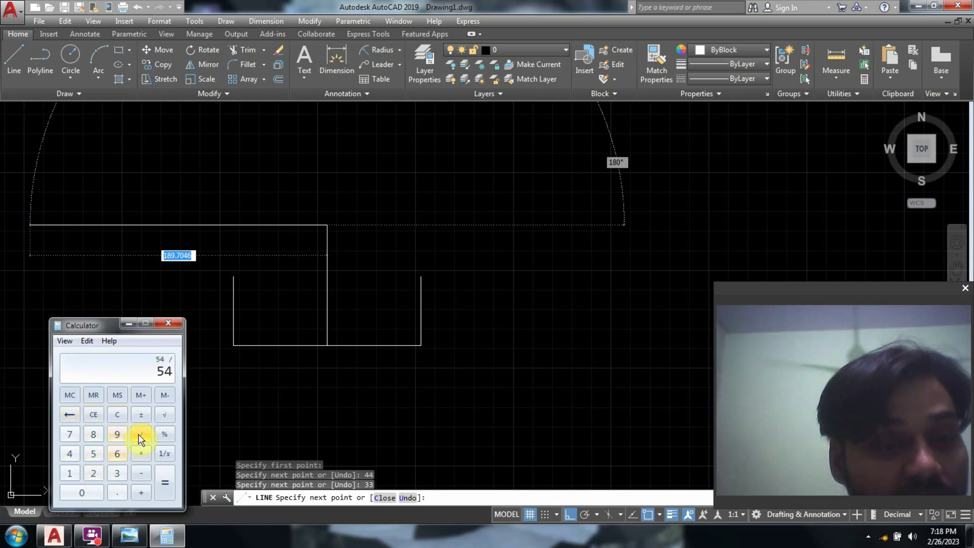
{"action": "left_click", "coordinate": [107, 473]}
{"action": "left_click", "coordinate": [165, 491]}
{"action": "left_click_drag", "start_coordinate": [131, 327], "coordinate": [148, 302]}
{"action": "left_click", "coordinate": [148, 303]}
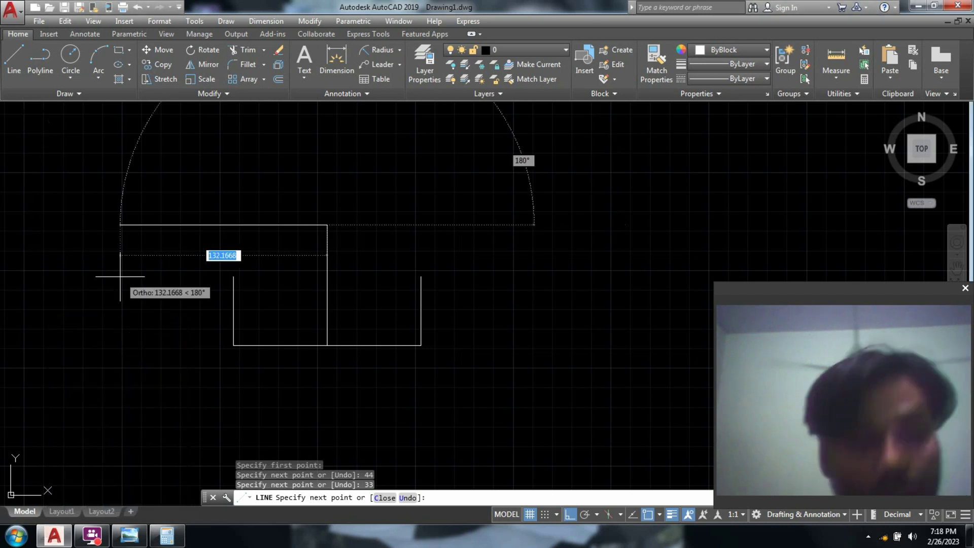
Continue the line 27 units left from the top of the vertical centre line, followed by a 54-unit segment back to the right.
{"action": "type", "text": "27"}
{"action": "key", "text": "Return"}
{"action": "type", "text": "54"}
{"action": "key", "text": "Return"}
{"action": "key", "text": "Escape"}
Erase the 54-unit horizontal line at the top of the outline.
{"action": "left_click", "coordinate": [343, 224]}
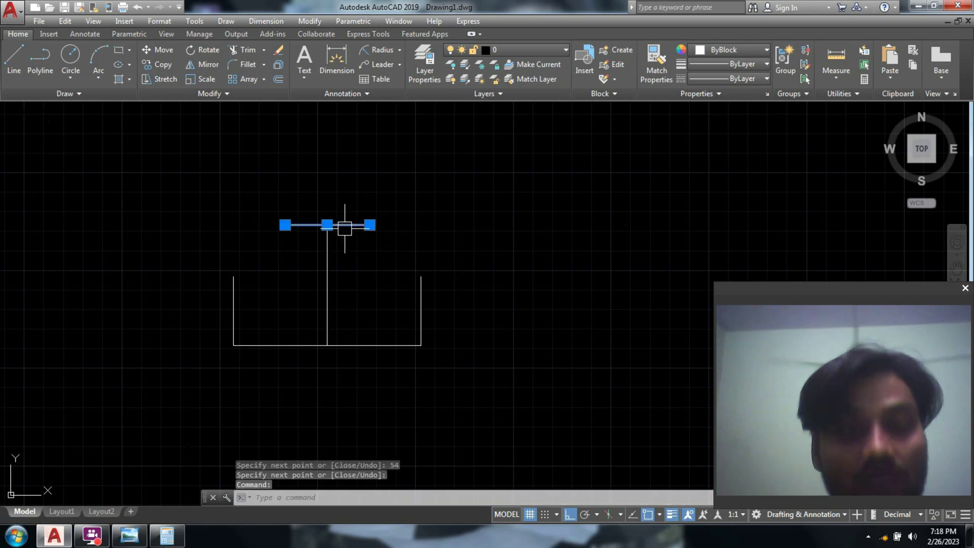
{"action": "type", "text": "e"}
{"action": "key", "text": "Return"}
{"action": "key", "text": "Escape"}
{"action": "key", "text": "Escape"}
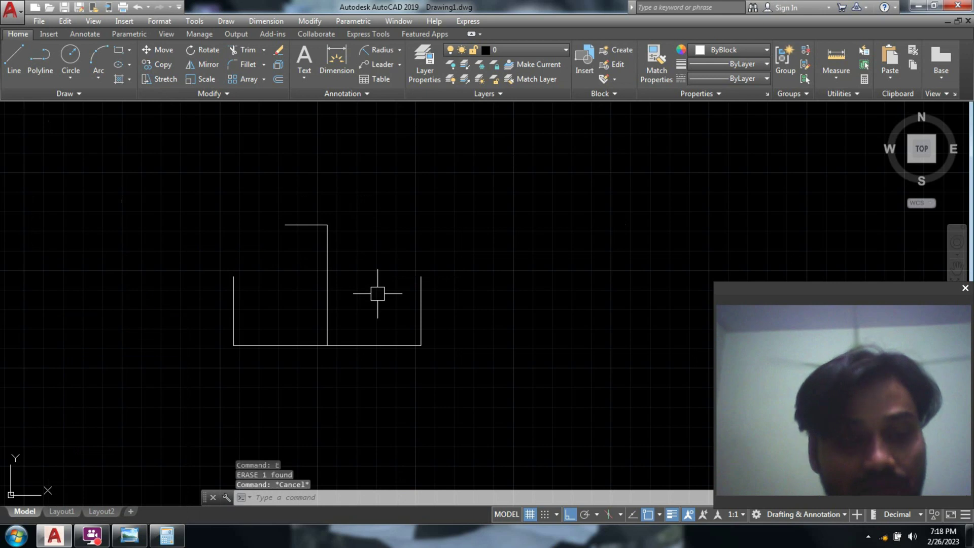
Draw a horizontal line 27 units to the right from the top end of the vertical centre line.
{"action": "left_click", "coordinate": [378, 297]}
{"action": "type", "text": "l"}
{"action": "key", "text": "Return"}
{"action": "left_click", "coordinate": [327, 224]}
{"action": "type", "text": "27"}
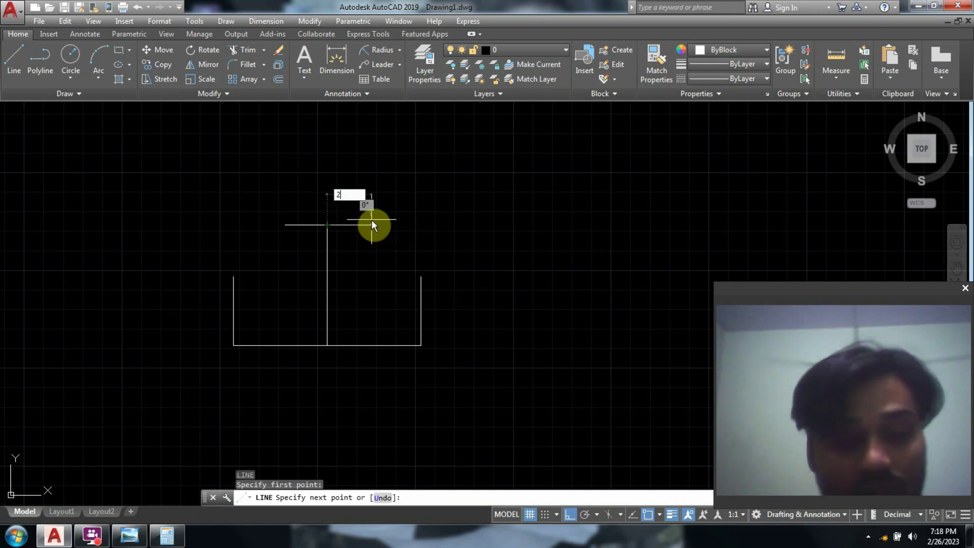
{"action": "key", "text": "Return"}
{"action": "key", "text": "Return"}
Draw a slanted line joining the top edge's left end to the top of the left vertical side.
{"action": "key", "text": "Return"}
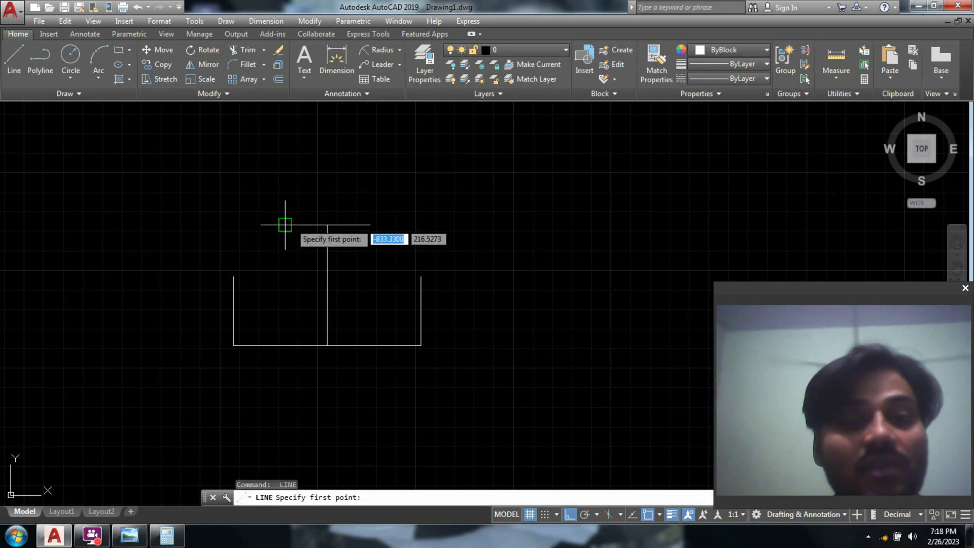
{"action": "left_click", "coordinate": [285, 224]}
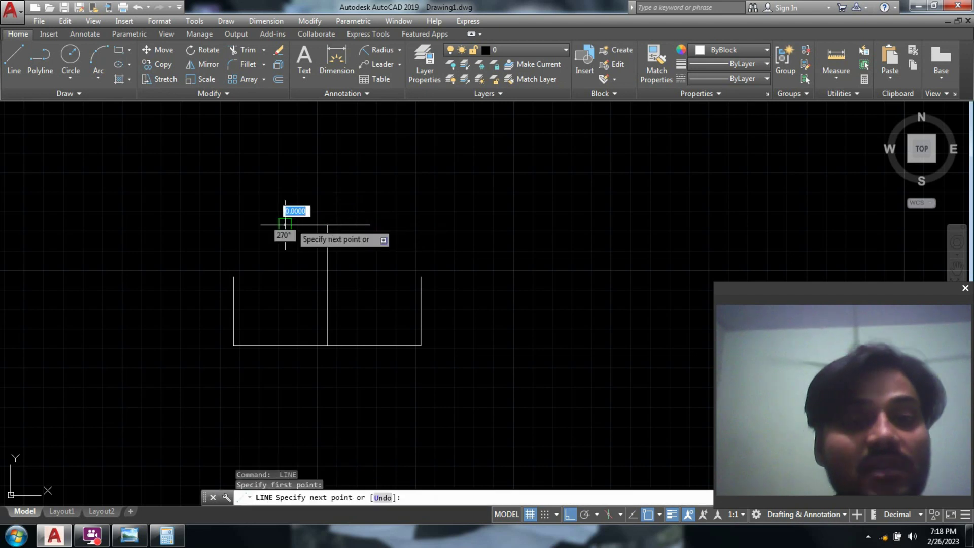
{"action": "left_click", "coordinate": [234, 277]}
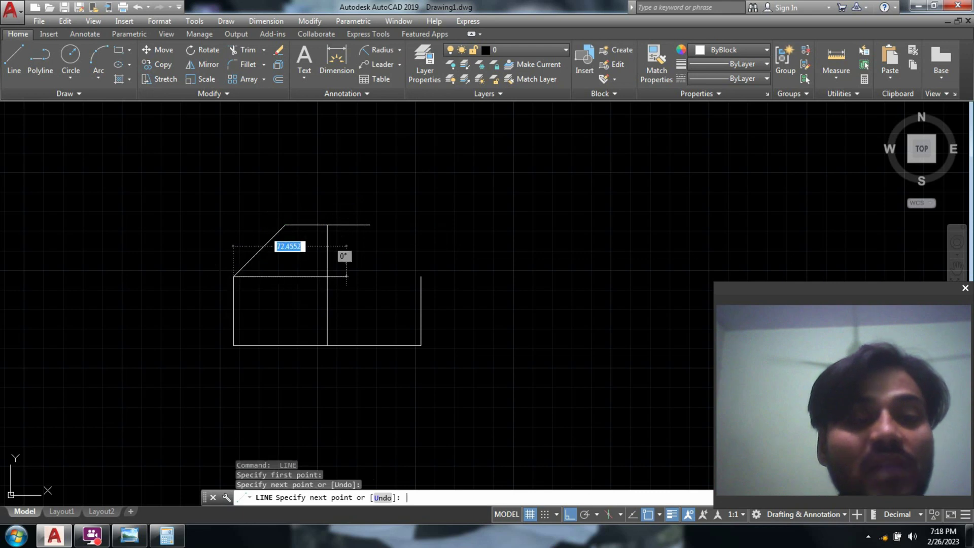
{"action": "key", "text": "Return"}
Draw a slanted line joining the top edge's right end to the top of the right vertical side.
{"action": "key", "text": "Return"}
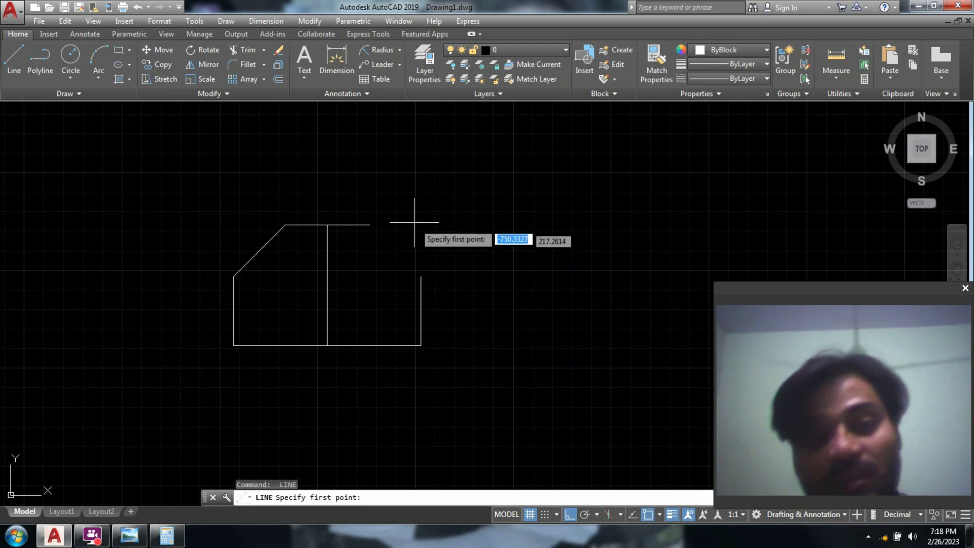
{"action": "left_click", "coordinate": [370, 224]}
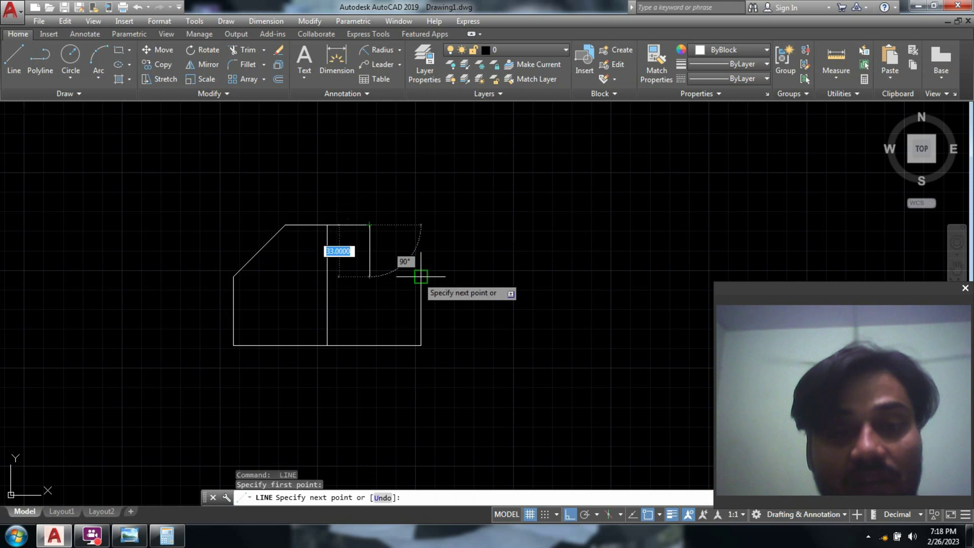
{"action": "left_click", "coordinate": [421, 276]}
{"action": "key", "text": "Return"}
Erase the two vertical construction segments along the centre of the plate outline.
{"action": "mouse_move", "coordinate": [422, 284]}
{"action": "left_mouse_down"}
{"action": "mouse_move", "coordinate": [250, 297]}
{"action": "mouse_move", "coordinate": [259, 294]}
{"action": "left_mouse_up"}
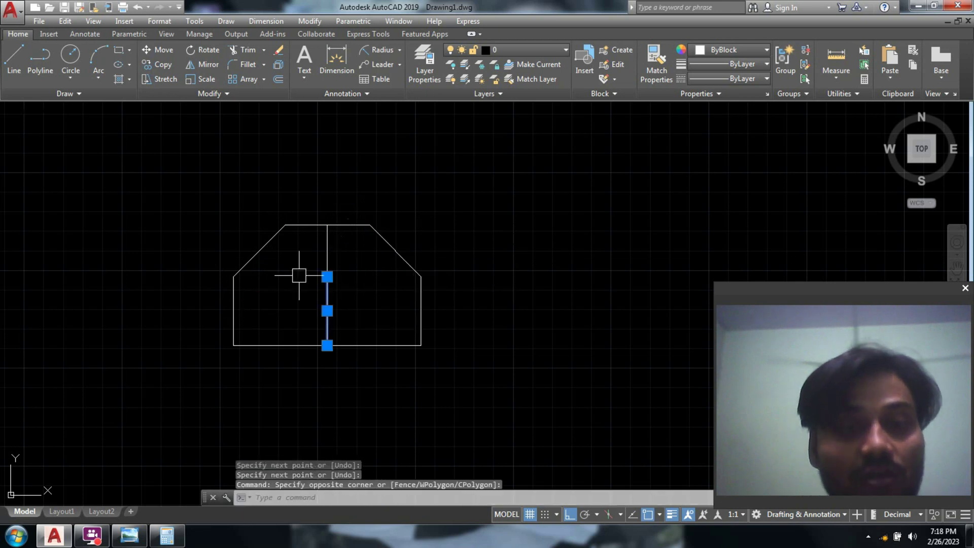
{"action": "left_click", "coordinate": [303, 248]}
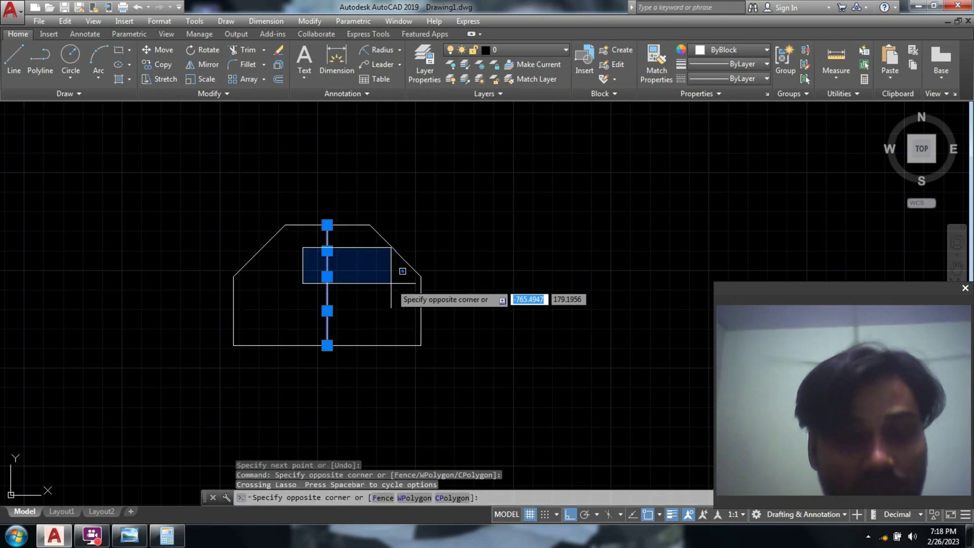
{"action": "left_click", "coordinate": [401, 282]}
{"action": "key", "text": "Escape"}
{"action": "type", "text": "e"}
{"action": "key", "text": "Return"}
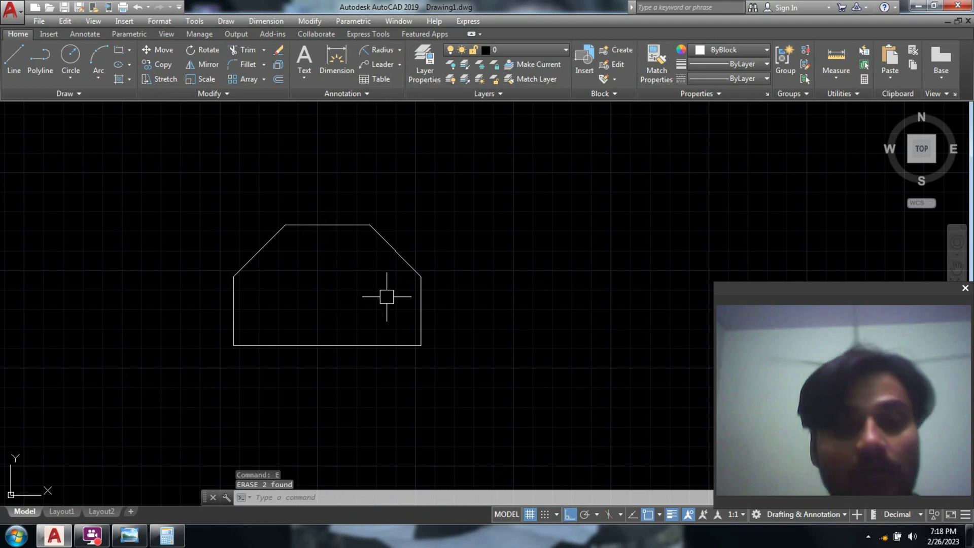
Check the circle dimensions in the reference image, and draw construction lines 36 units right and 36 units up from the plate's lower-left corner.
{"action": "middle_click_drag", "start_coordinate": [309, 332], "coordinate": [317, 317]}
{"action": "left_click", "coordinate": [130, 536]}
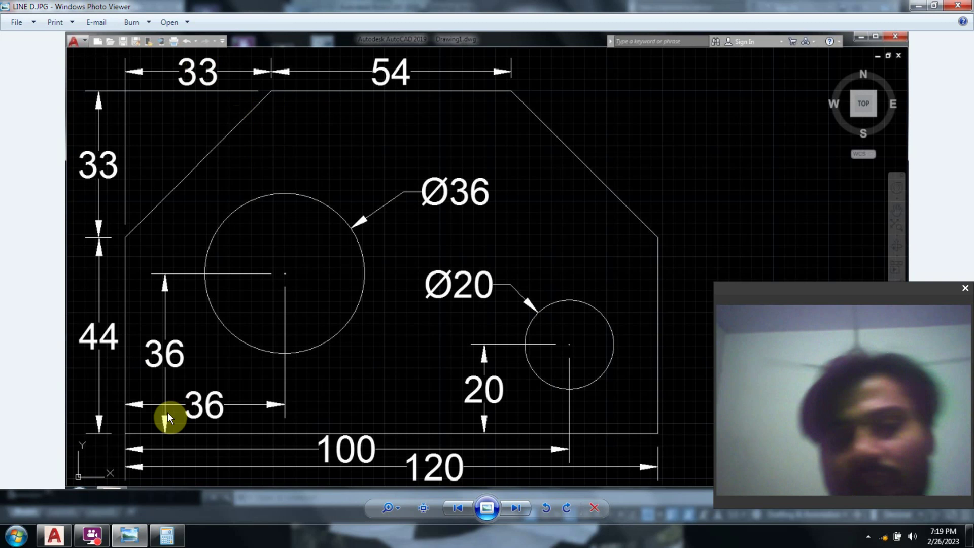
{"action": "left_click", "coordinate": [133, 537]}
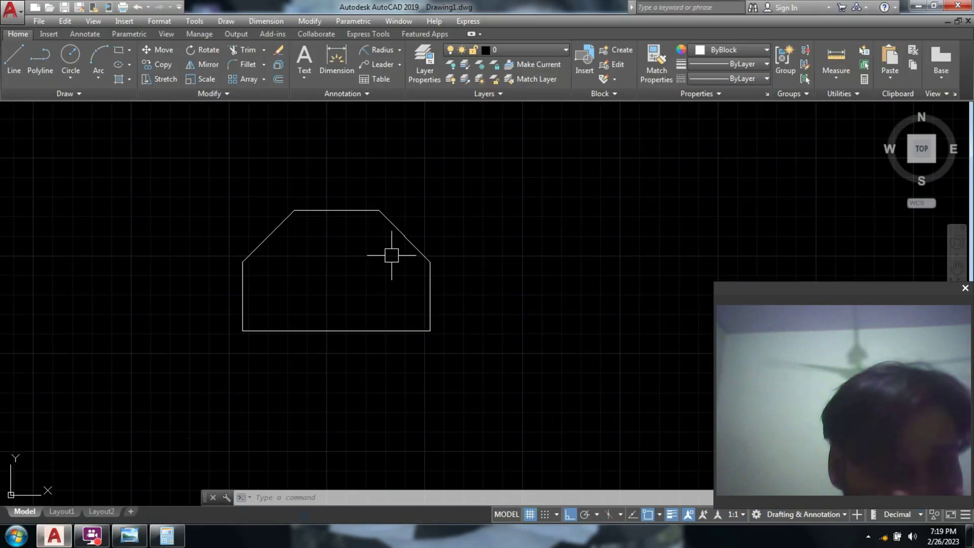
{"action": "type", "text": "l"}
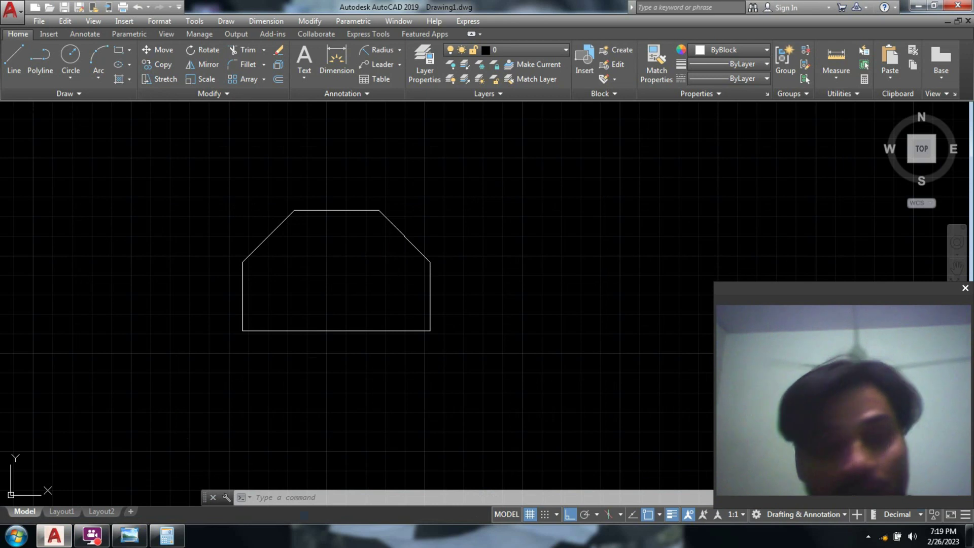
{"action": "key", "text": "Return"}
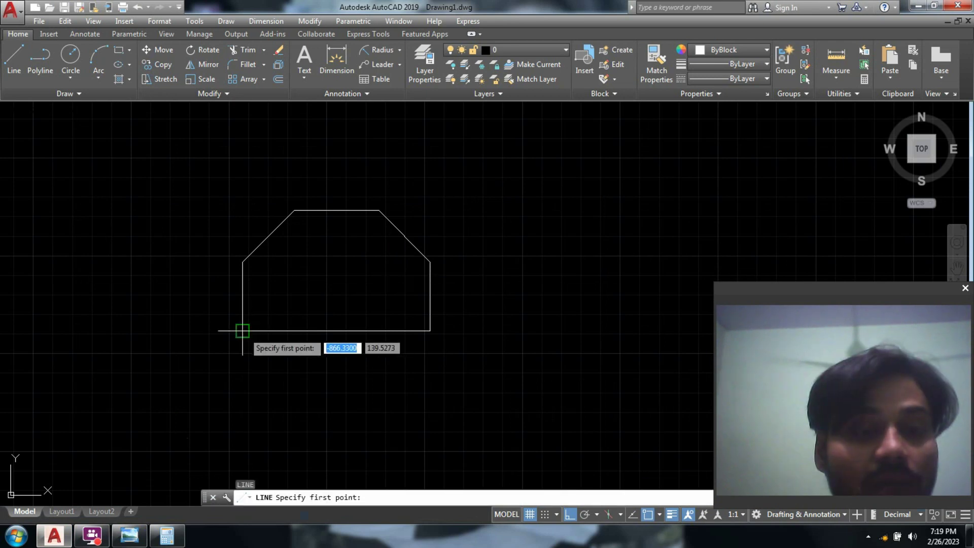
{"action": "left_click", "coordinate": [242, 331]}
{"action": "type", "text": "36"}
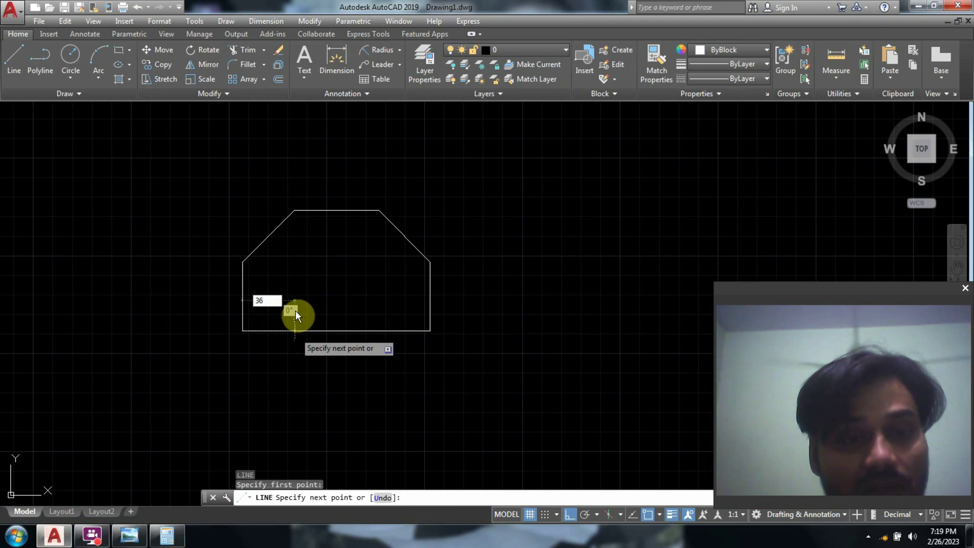
{"action": "key", "text": "Return"}
{"action": "type", "text": "36"}
{"action": "key", "text": "Return"}
{"action": "key", "text": "Escape"}
Draw a circle of radius 18 centred on the upper end of the vertical construction line, checking its size against the reference image.
{"action": "type", "text": "c"}
{"action": "key", "text": "Return"}
{"action": "left_click", "coordinate": [299, 275]}
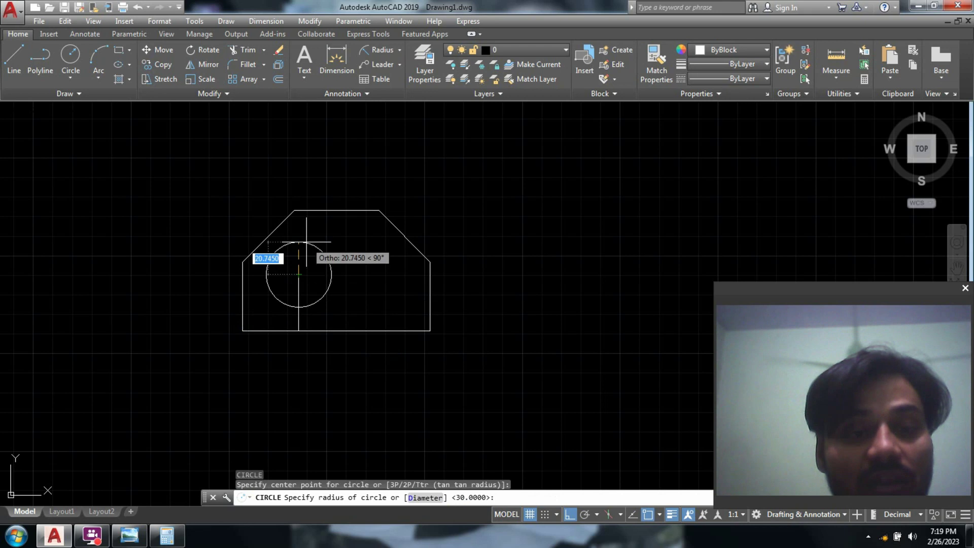
{"action": "left_click", "coordinate": [129, 539]}
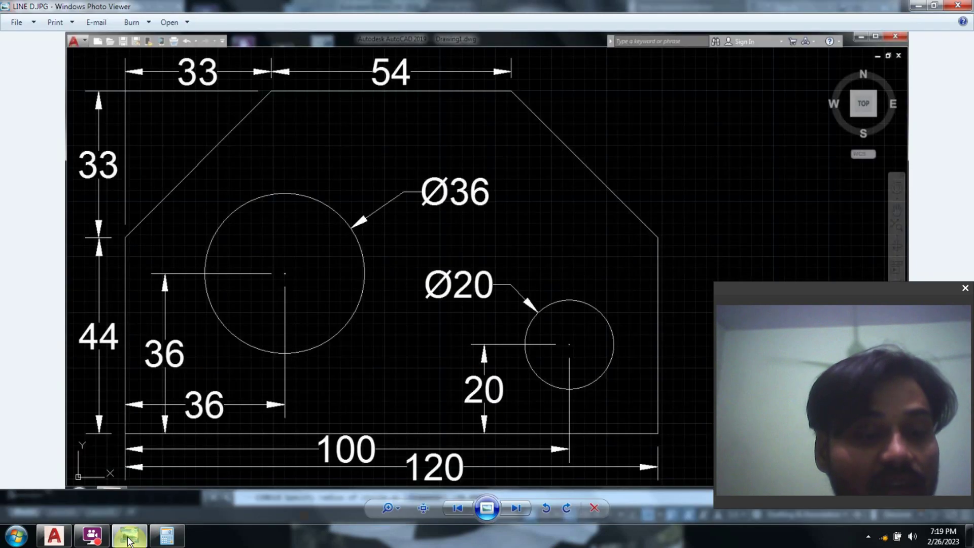
{"action": "left_click", "coordinate": [129, 539]}
{"action": "left_click", "coordinate": [129, 540]}
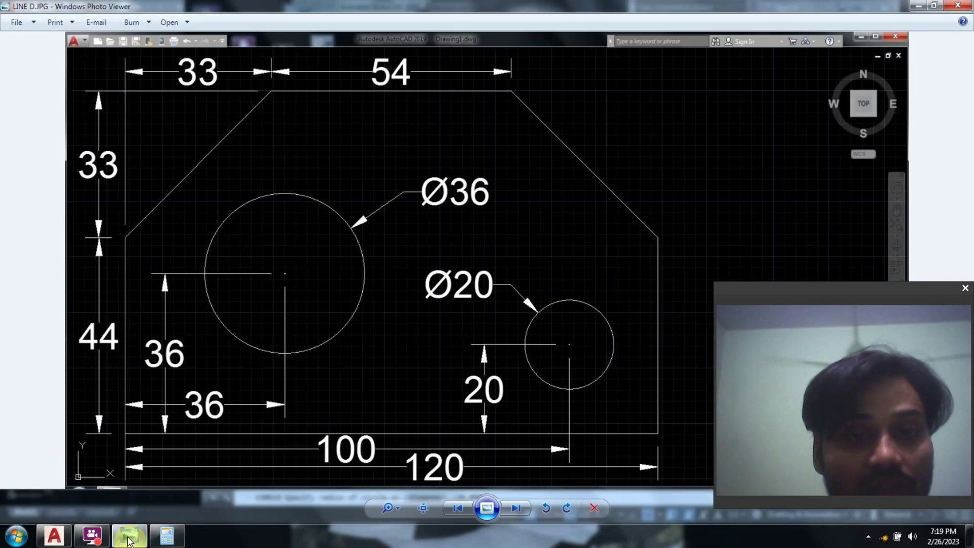
{"action": "left_click", "coordinate": [129, 539]}
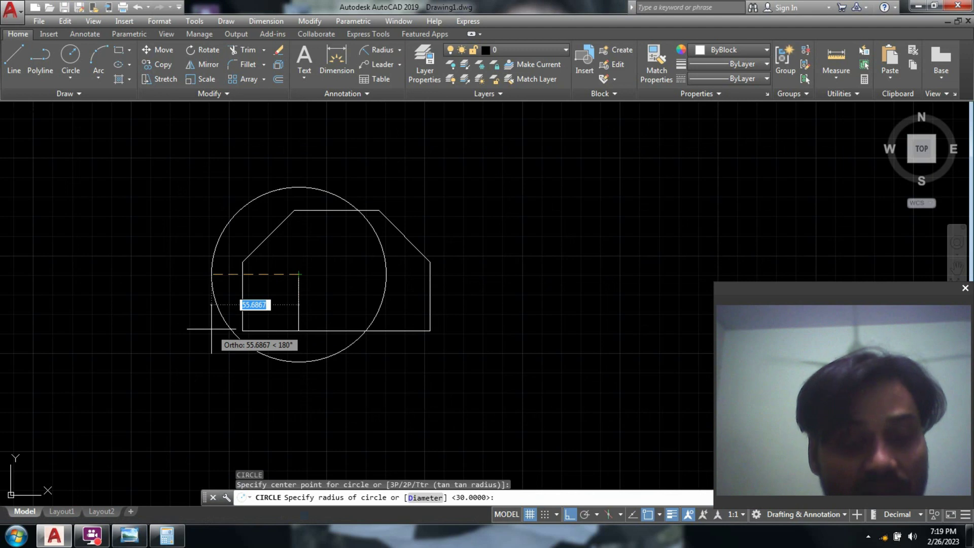
{"action": "type", "text": "18"}
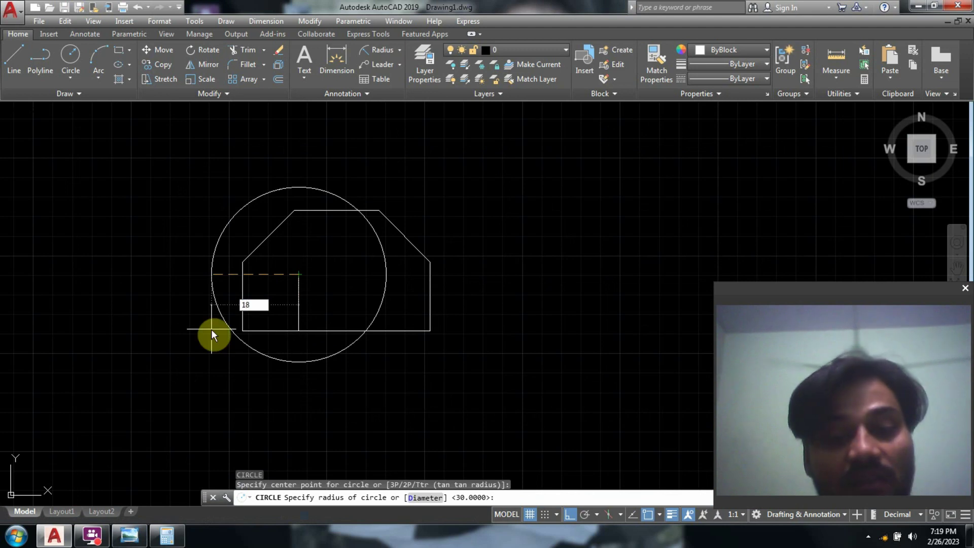
{"action": "key", "text": "Return"}
Erase the two 36-unit construction lines leading to the circle's centre.
{"action": "scroll", "coordinate": [266, 327], "scroll_direction": "up", "scroll_amount": 2}
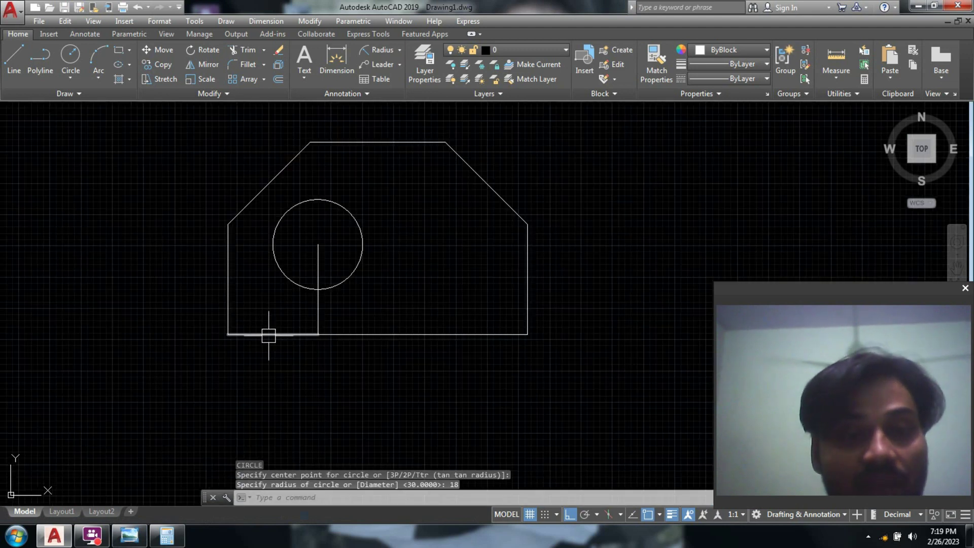
{"action": "left_click", "coordinate": [269, 334]}
{"action": "left_click", "coordinate": [318, 311]}
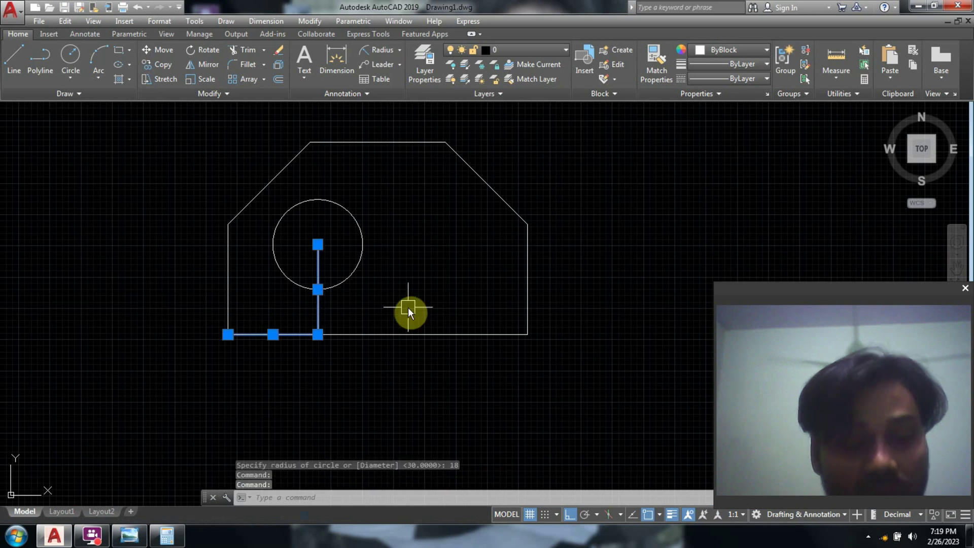
{"action": "key", "text": "Delete"}
Check the small circle's position in the reference image and draw construction lines 20 units left and 20 units up from the plate's lower-right corner.
{"action": "type", "text": "l"}
{"action": "key", "text": "Return"}
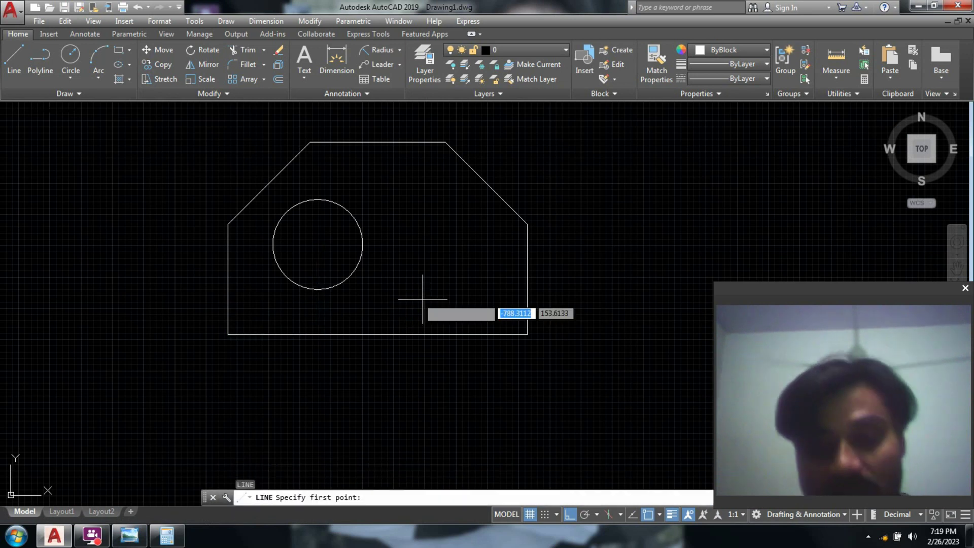
{"action": "left_click", "coordinate": [527, 334]}
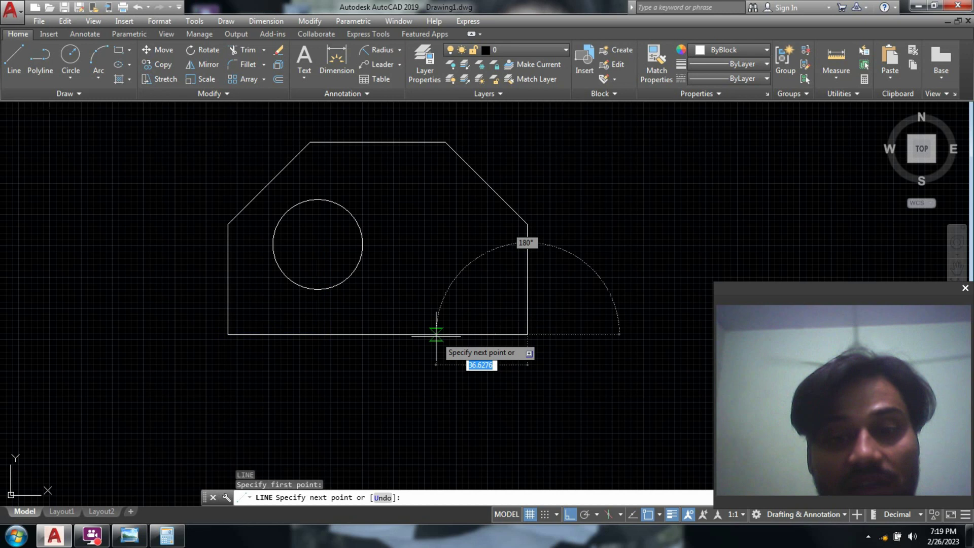
{"action": "left_click", "coordinate": [129, 535]}
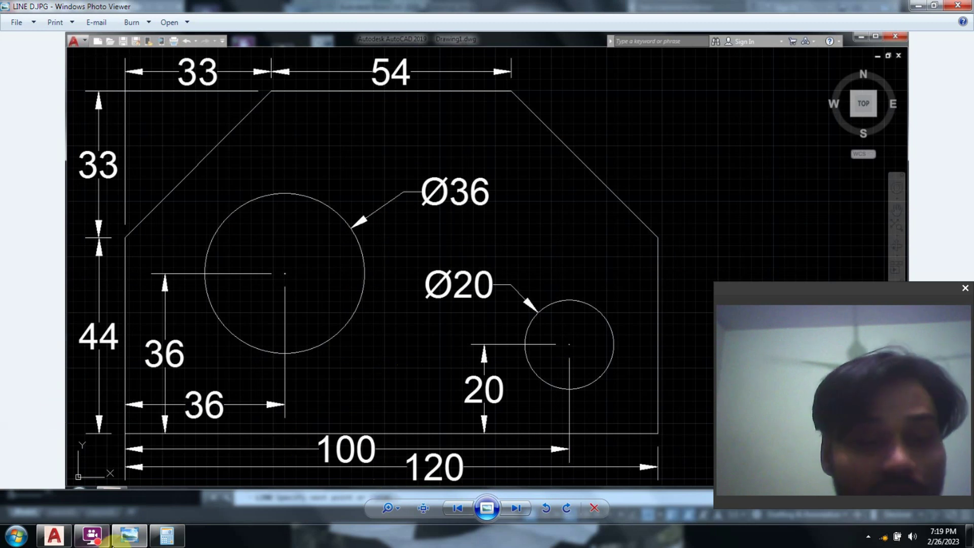
{"action": "left_click", "coordinate": [136, 536]}
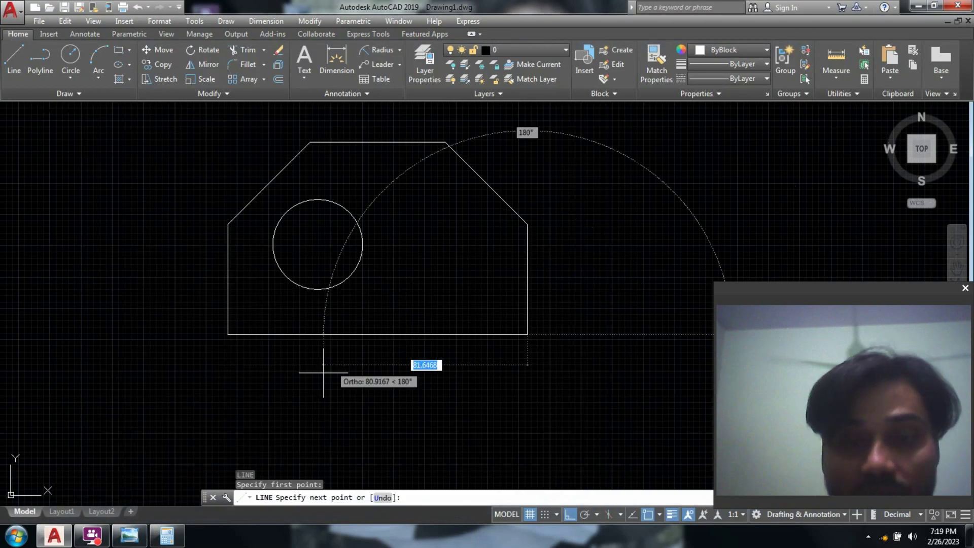
{"action": "type", "text": "20"}
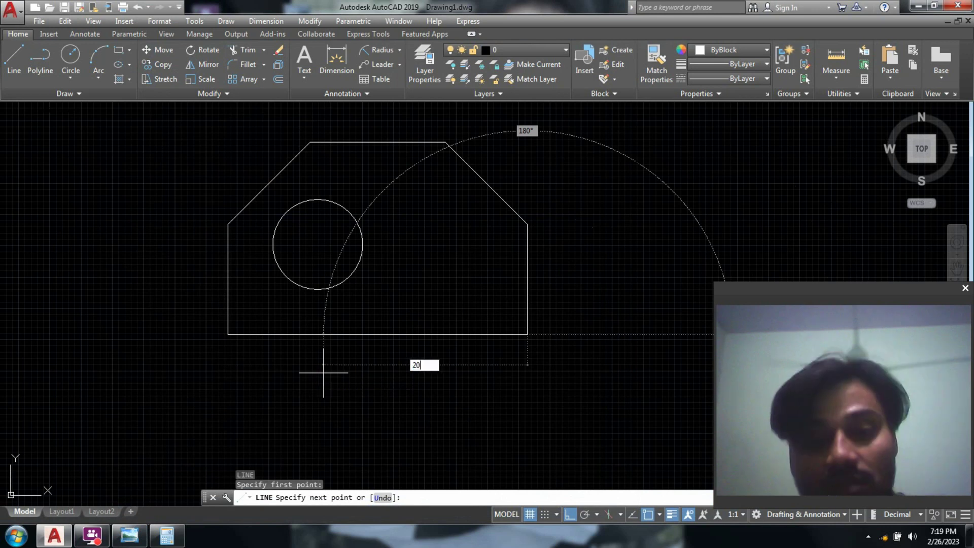
{"action": "key", "text": "Return"}
{"action": "type", "text": "2"}
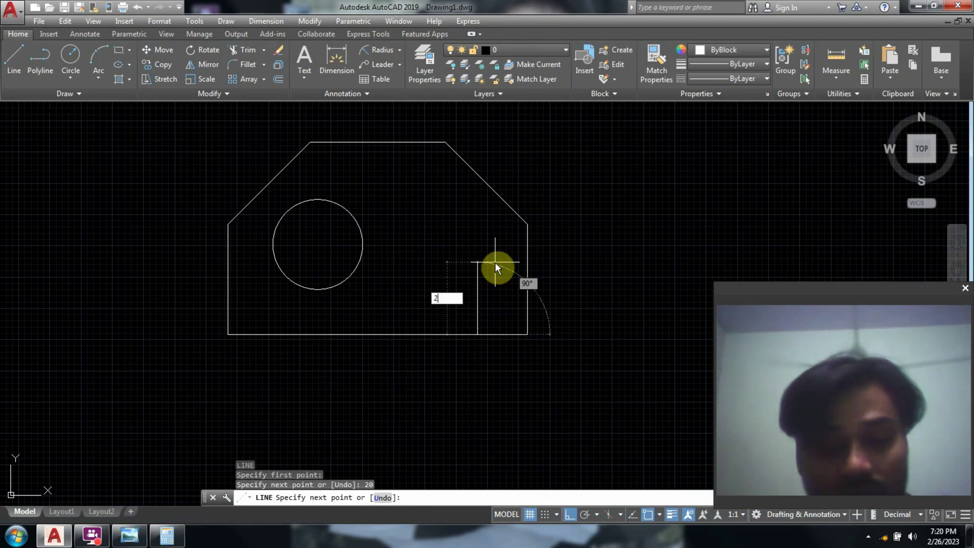
{"action": "type", "text": "0"}
{"action": "key", "text": "Return"}
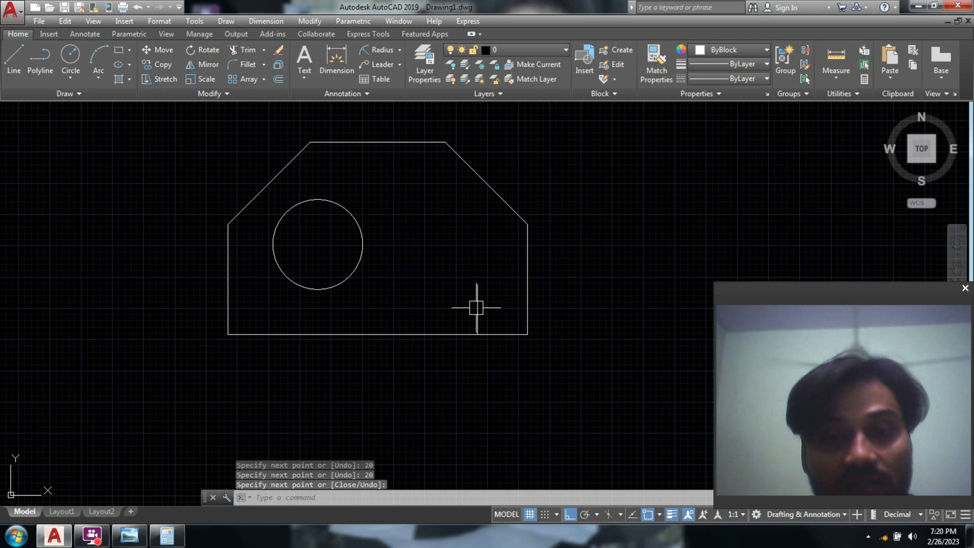
Draw a circle of radius 10 centred on the upper end of the 20-unit vertical construction line, checking its size against the reference image.
{"action": "key", "text": "Return"}
{"action": "type", "text": "c"}
{"action": "key", "text": "Return"}
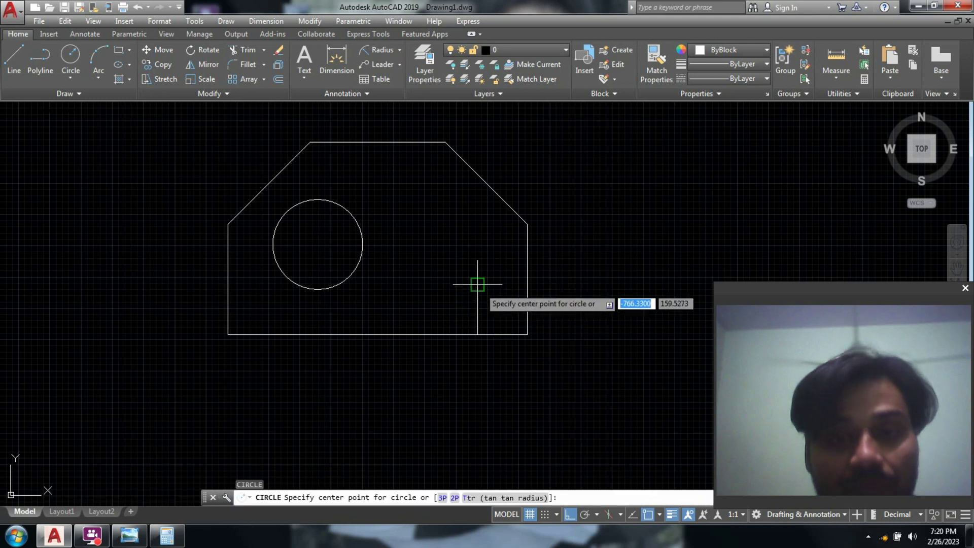
{"action": "left_click", "coordinate": [477, 284]}
{"action": "left_click", "coordinate": [130, 536]}
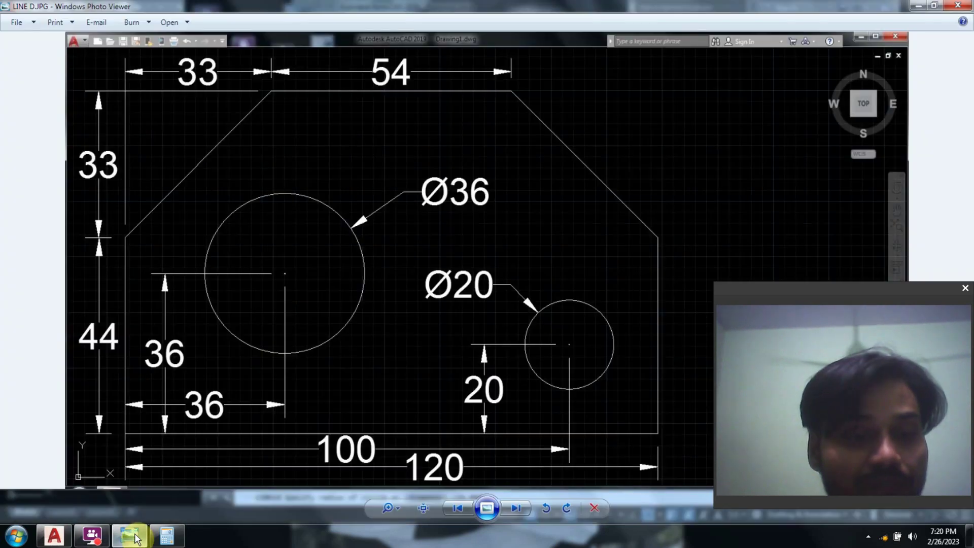
{"action": "left_click", "coordinate": [133, 536]}
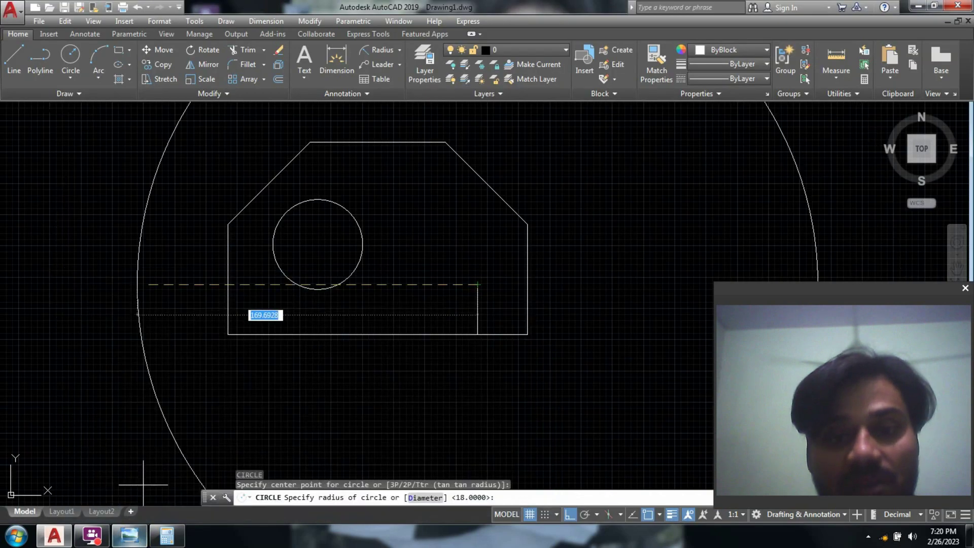
{"action": "type", "text": "10"}
{"action": "key", "text": "Return"}
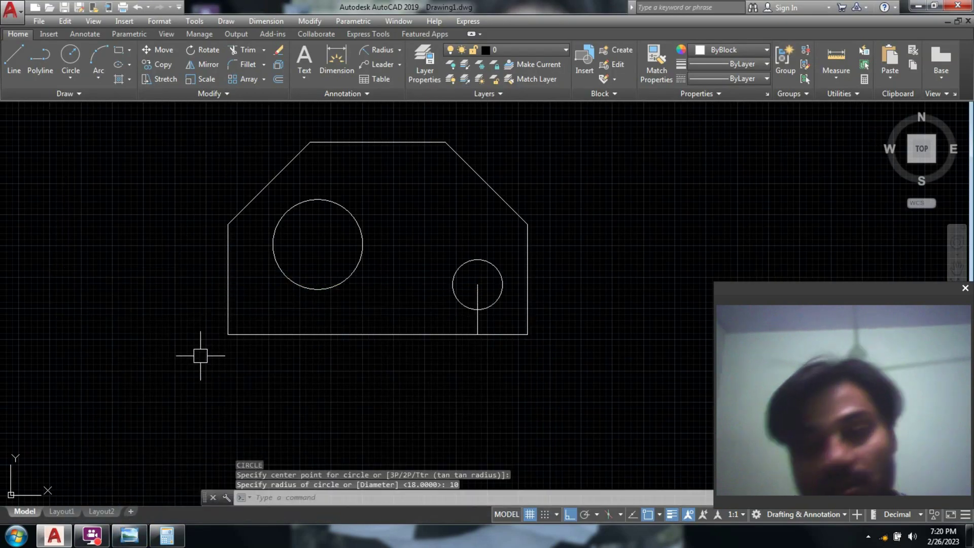
Erase the two 20-unit construction lines leading to the small circle's centre.
{"action": "left_click", "coordinate": [498, 333]}
{"action": "type", "text": "E"}
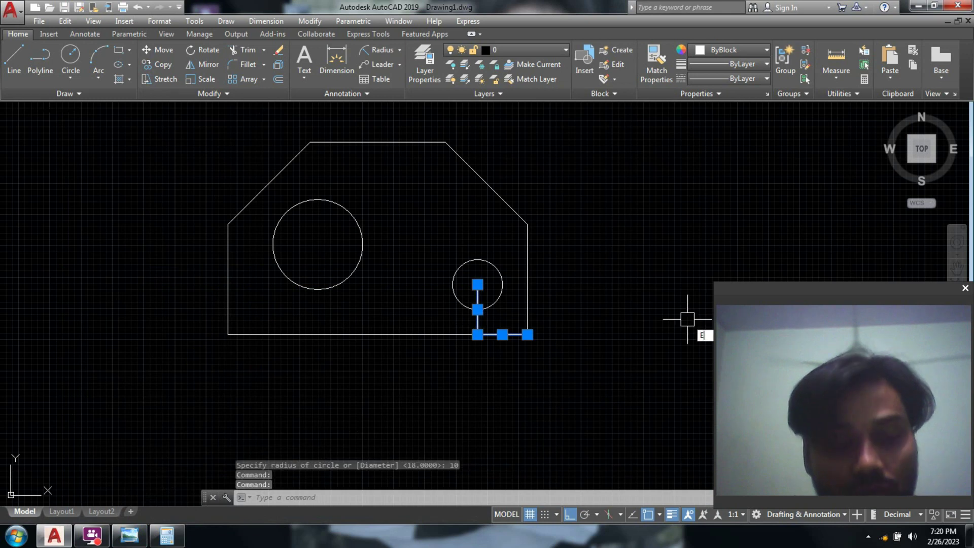
{"action": "key", "text": "Return"}
{"action": "key", "text": "Escape"}
{"action": "key", "text": "Escape"}
{"action": "middle_click_drag", "start_coordinate": [658, 319], "coordinate": [677, 343]}
{"action": "mouse_move", "coordinate": [677, 343]}
{"action": "middle_mouse_down"}
{"action": "mouse_move", "coordinate": [633, 298]}
{"action": "mouse_move", "coordinate": [596, 282]}
{"action": "middle_mouse_up"}
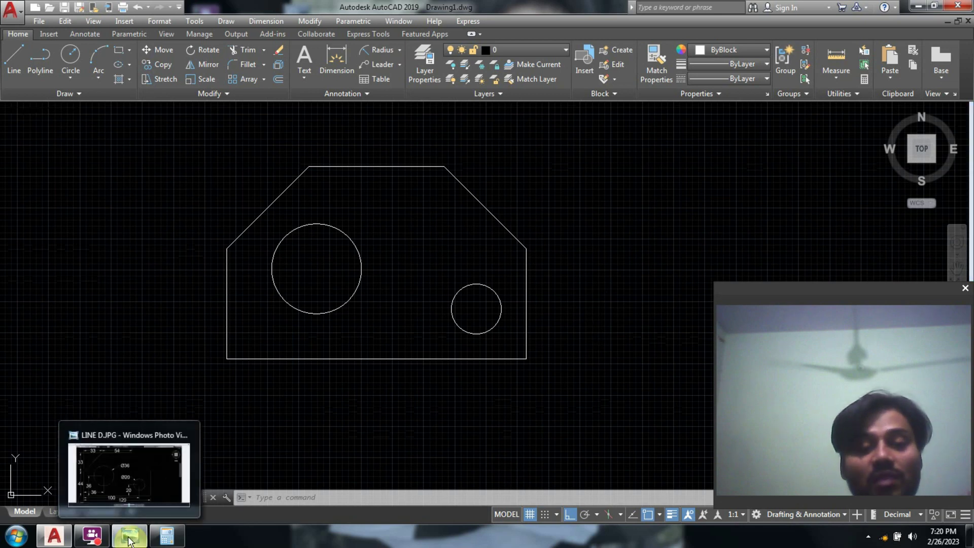
Check the reference image and add a linear dimension for the plate's base, placed below the bottom edge.
{"action": "left_click", "coordinate": [139, 510]}
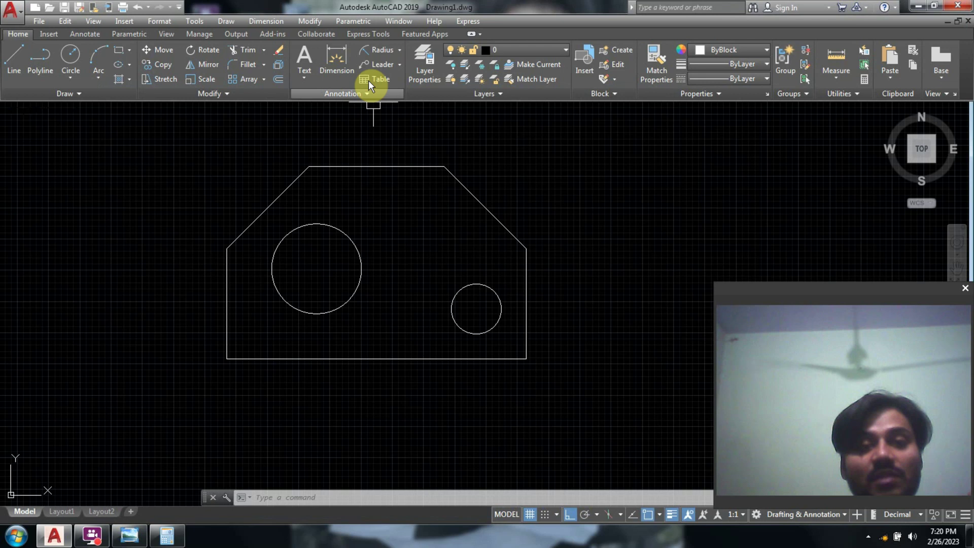
{"action": "scroll", "coordinate": [482, 284], "scroll_direction": "up", "scroll_amount": 2}
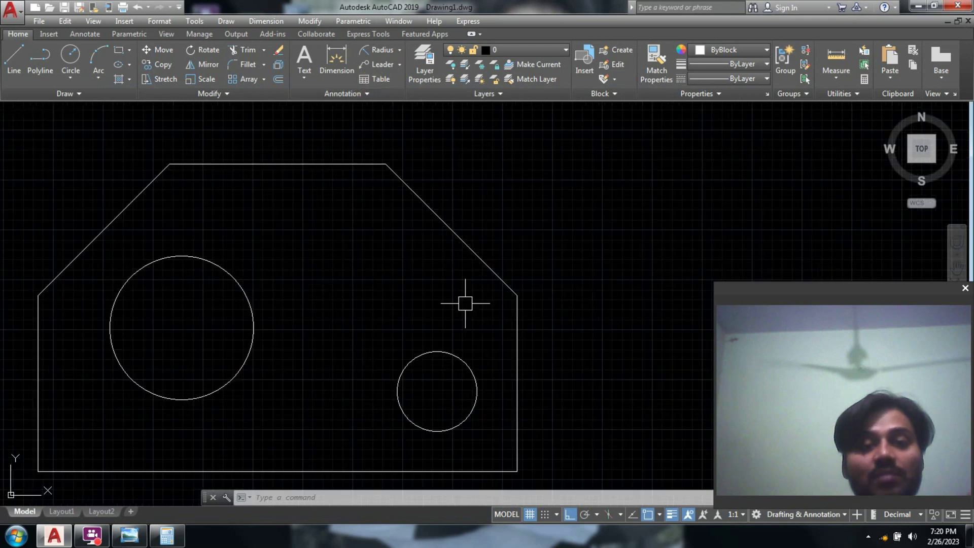
{"action": "scroll", "coordinate": [485, 278], "scroll_direction": "down", "scroll_amount": 2}
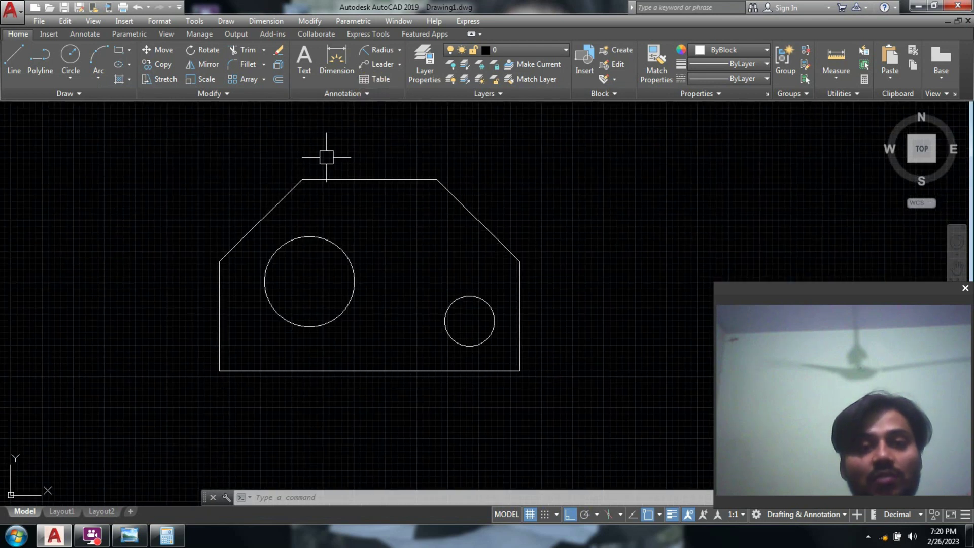
{"action": "left_click", "coordinate": [400, 48]}
{"action": "left_click", "coordinate": [390, 71]}
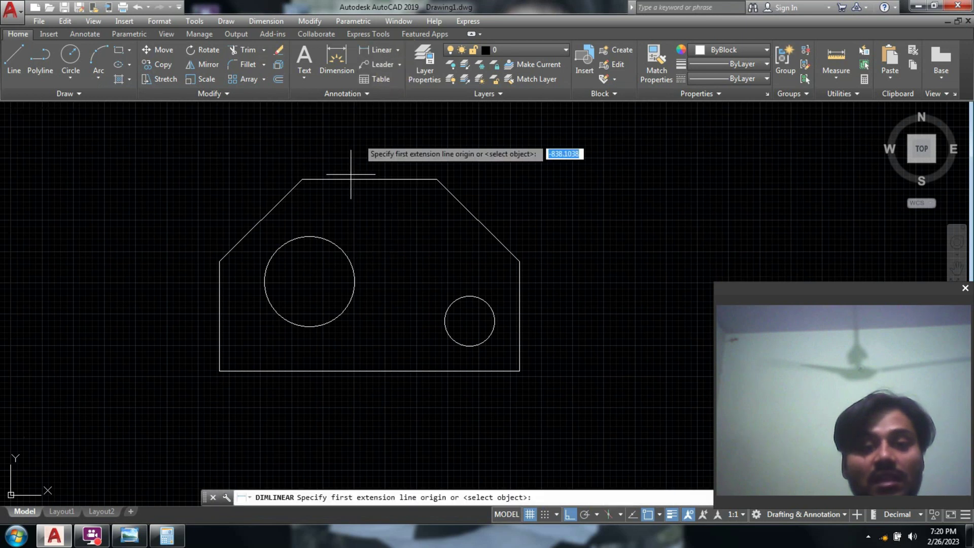
{"action": "left_click", "coordinate": [219, 371]}
{"action": "left_click", "coordinate": [521, 373]}
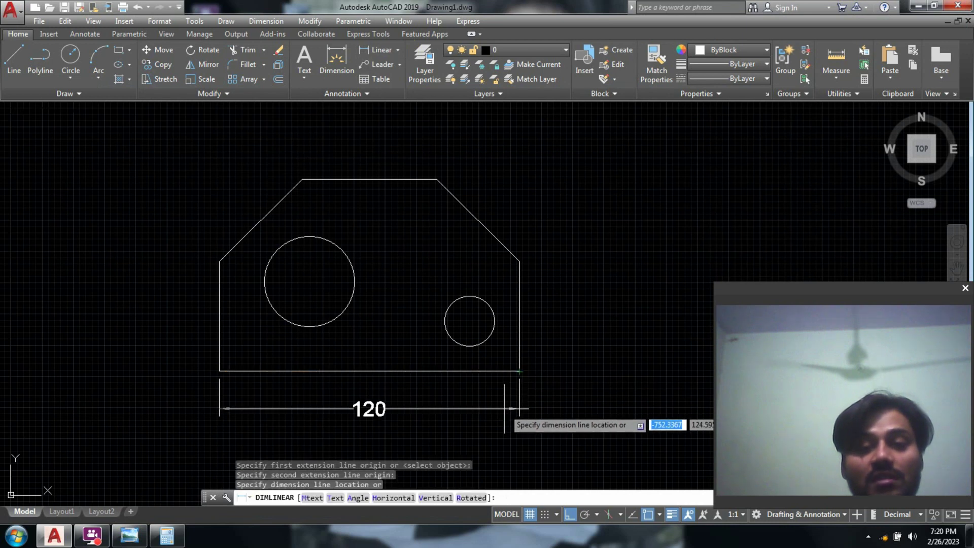
{"action": "left_click", "coordinate": [504, 408]}
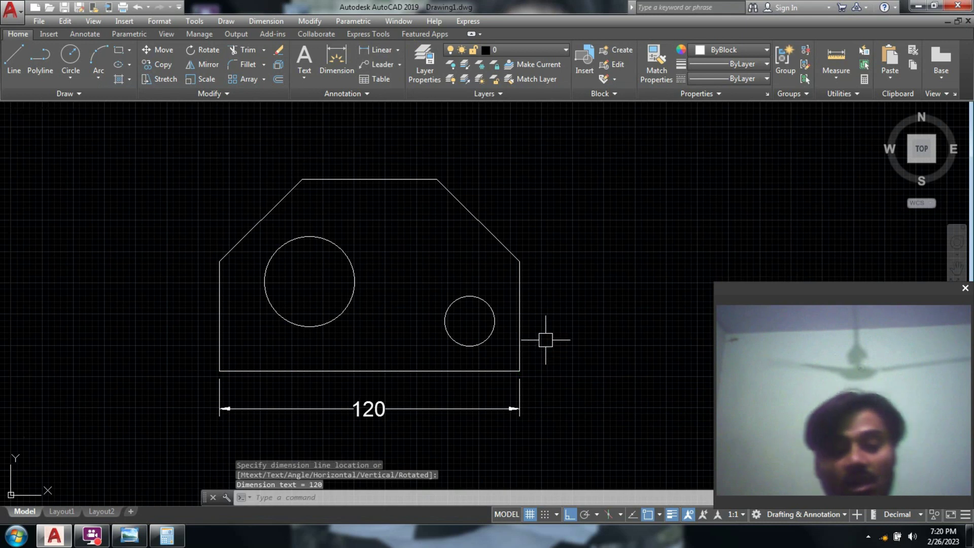
Add linear dimensions for the plate's right and left vertical edges, placed outside the outline.
{"action": "key", "text": "Return"}
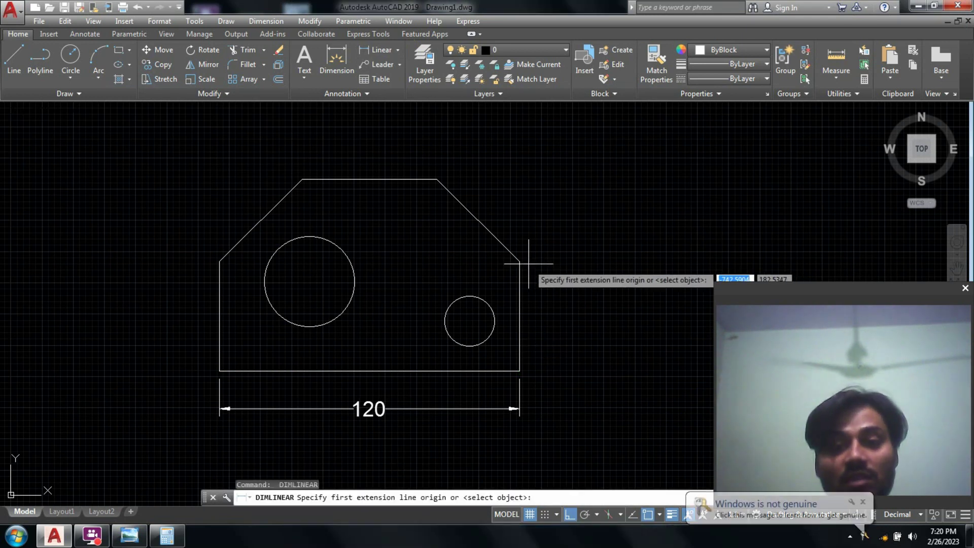
{"action": "left_click", "coordinate": [523, 263]}
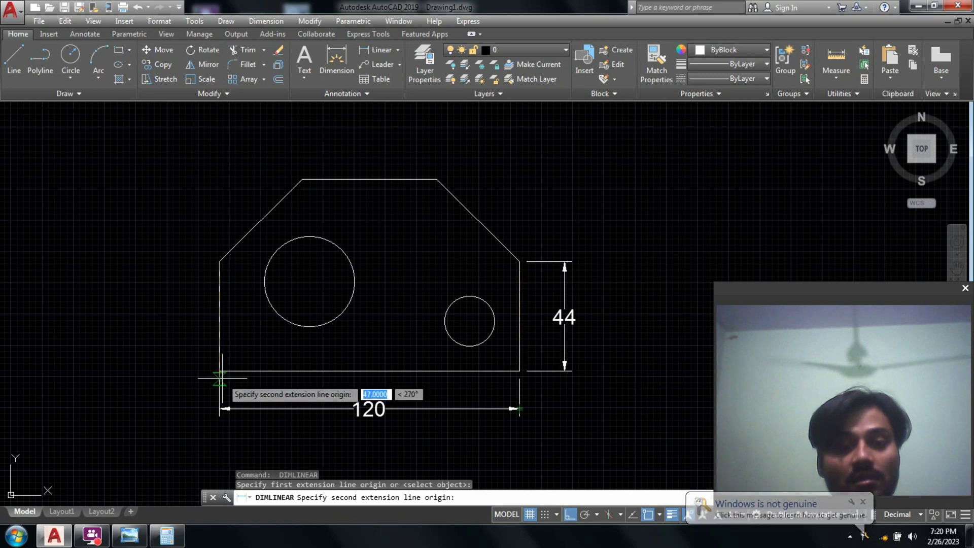
{"action": "left_click", "coordinate": [219, 372]}
{"action": "left_click", "coordinate": [189, 335]}
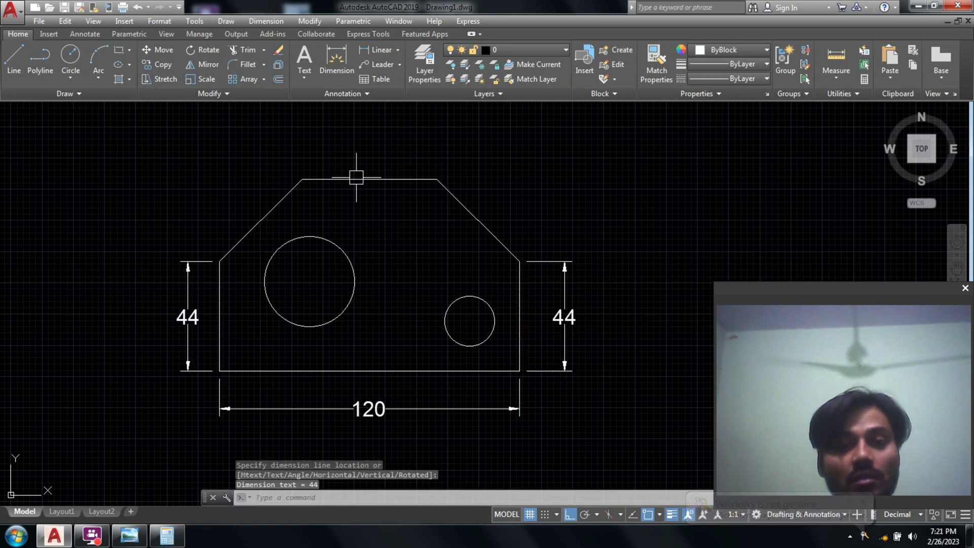
Add a linear dimension for the plate's top edge, placed above it.
{"action": "key", "text": "Return"}
{"action": "left_click", "coordinate": [303, 179]}
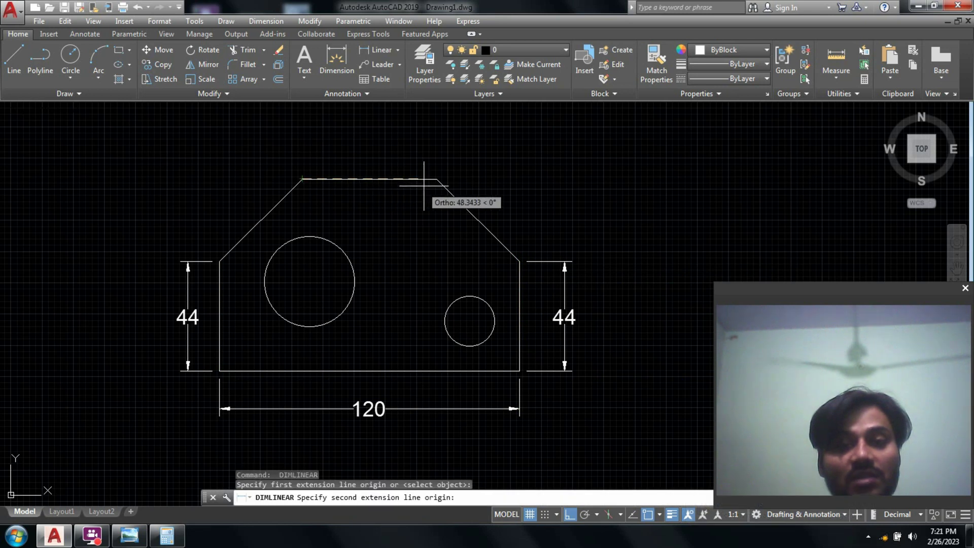
{"action": "left_click", "coordinate": [435, 178]}
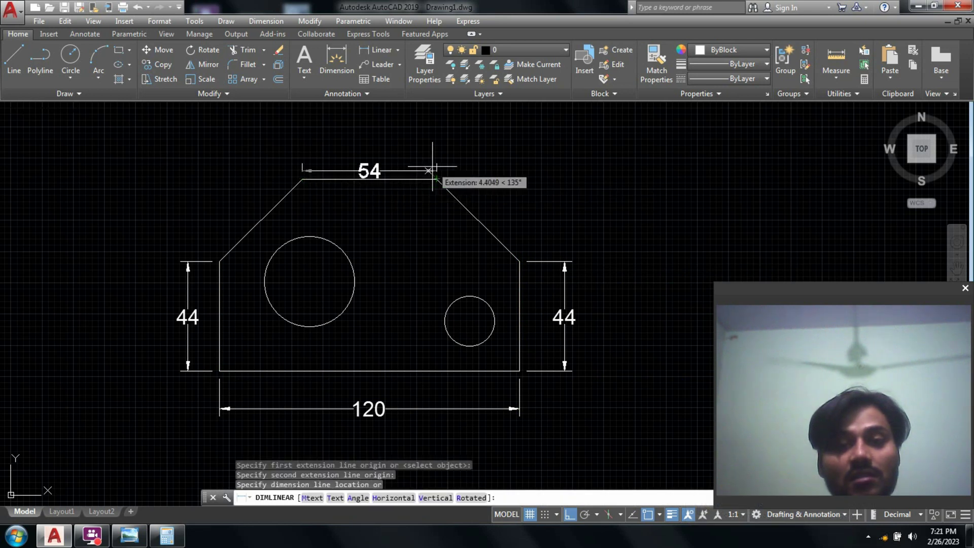
{"action": "left_click", "coordinate": [432, 154]}
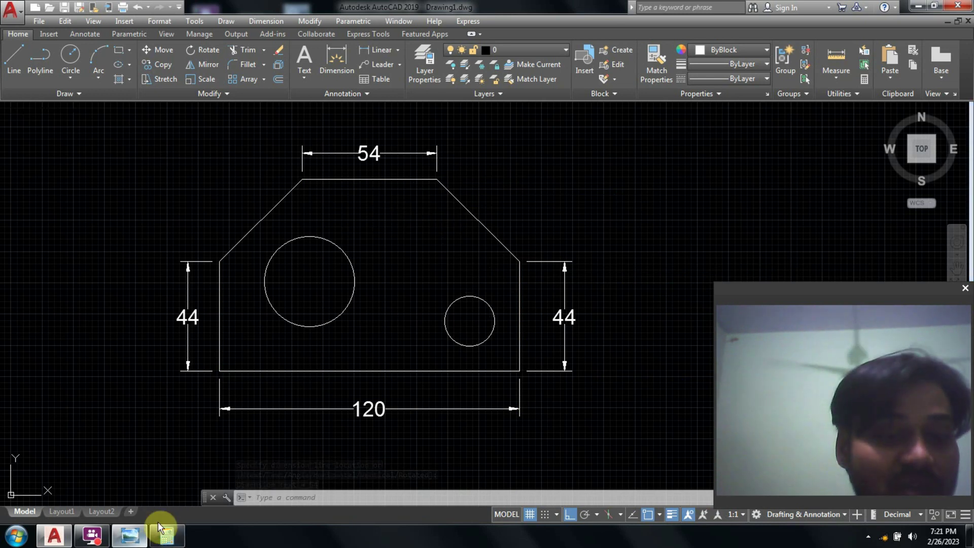
Check the reference image and dimension the upper-left slanted edge's horizontal extent, in line with the top edge's dimension.
{"action": "left_click", "coordinate": [133, 534]}
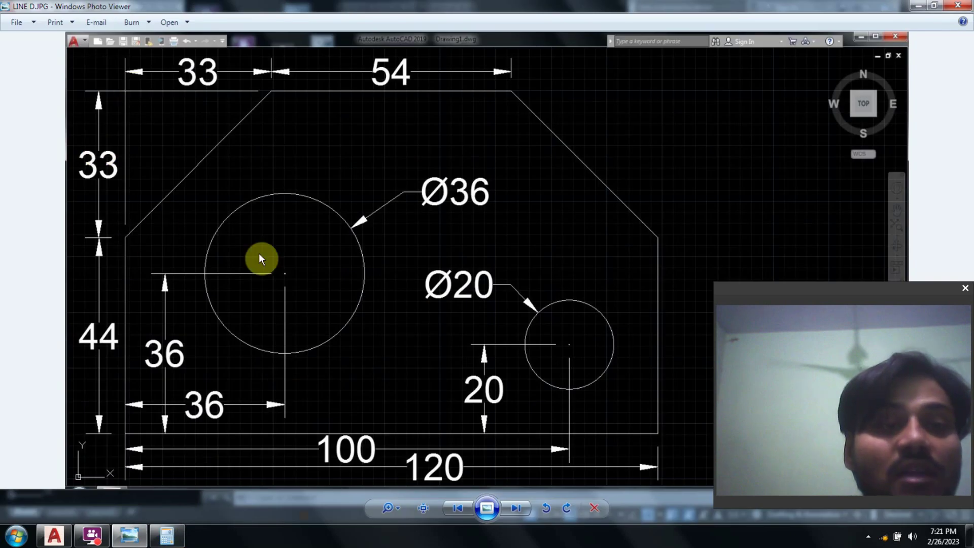
{"action": "left_click", "coordinate": [129, 534]}
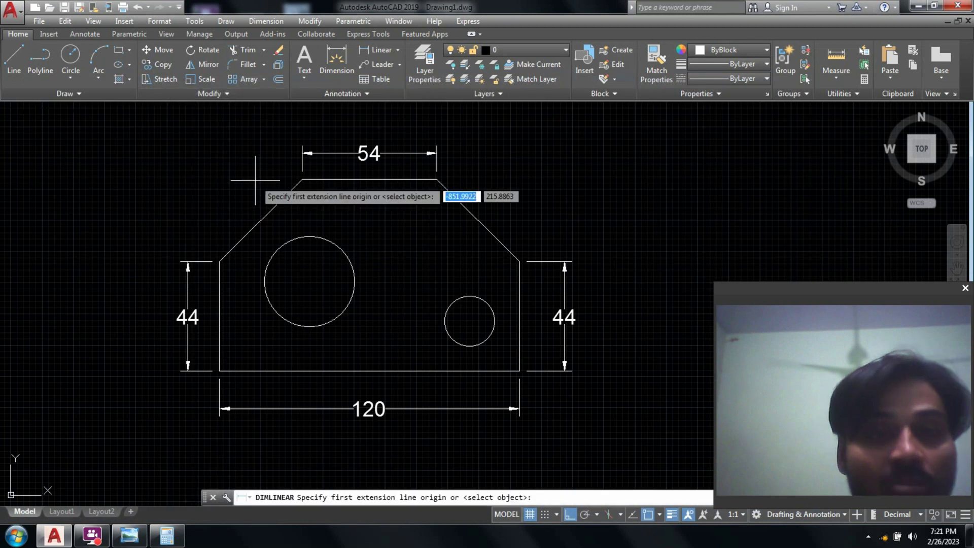
{"action": "left_click", "coordinate": [219, 262]}
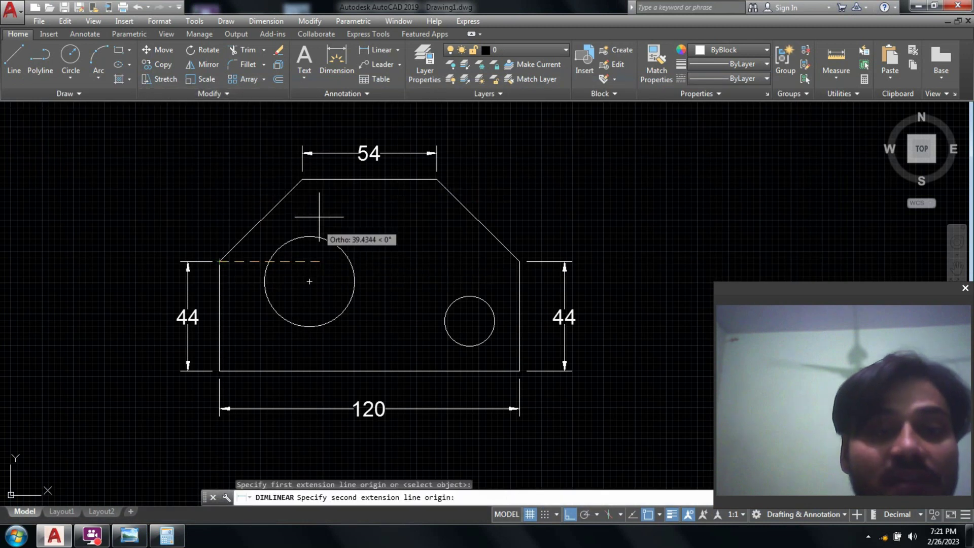
{"action": "left_click", "coordinate": [302, 179]}
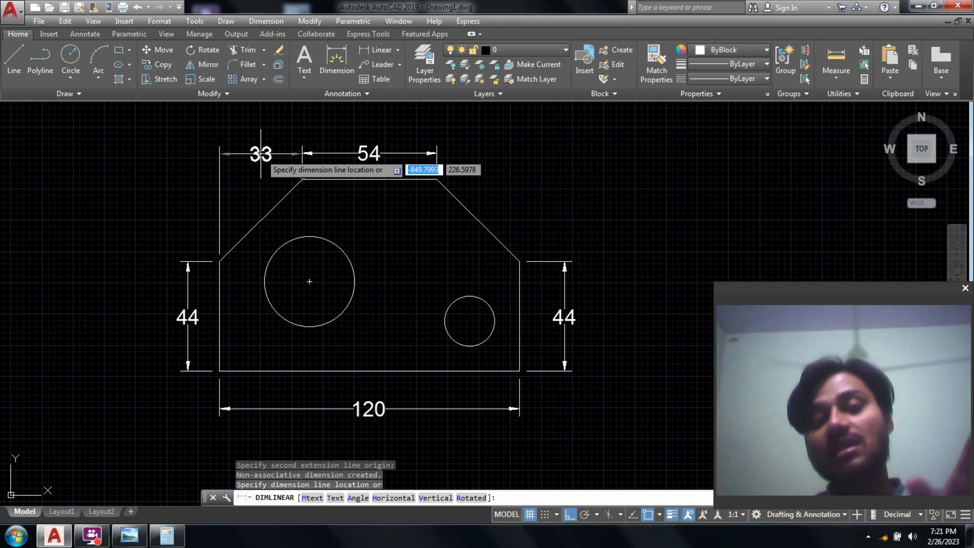
{"action": "left_click", "coordinate": [261, 153]}
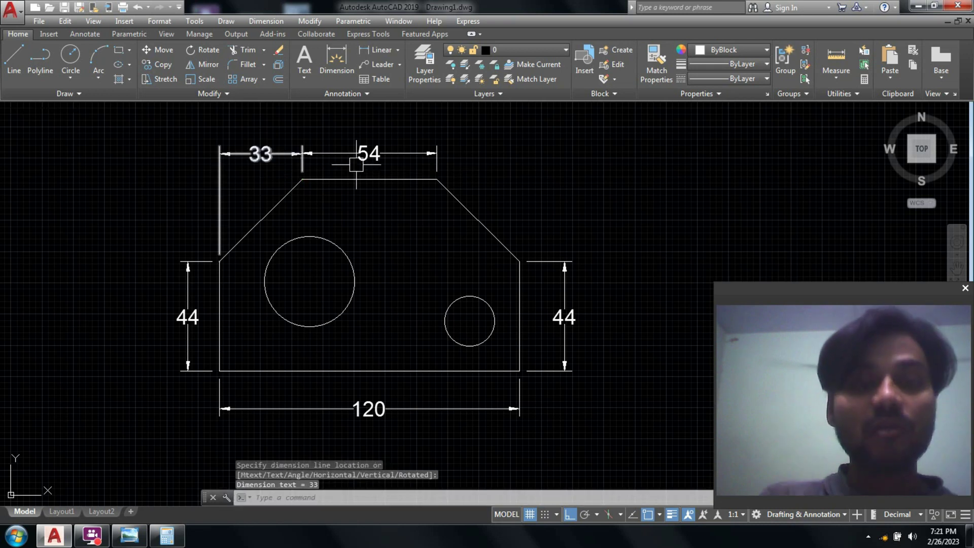
Dimension the upper-left slanted edge's vertical extent, in line with the left vertical edge's dimension.
{"action": "key", "text": "Return"}
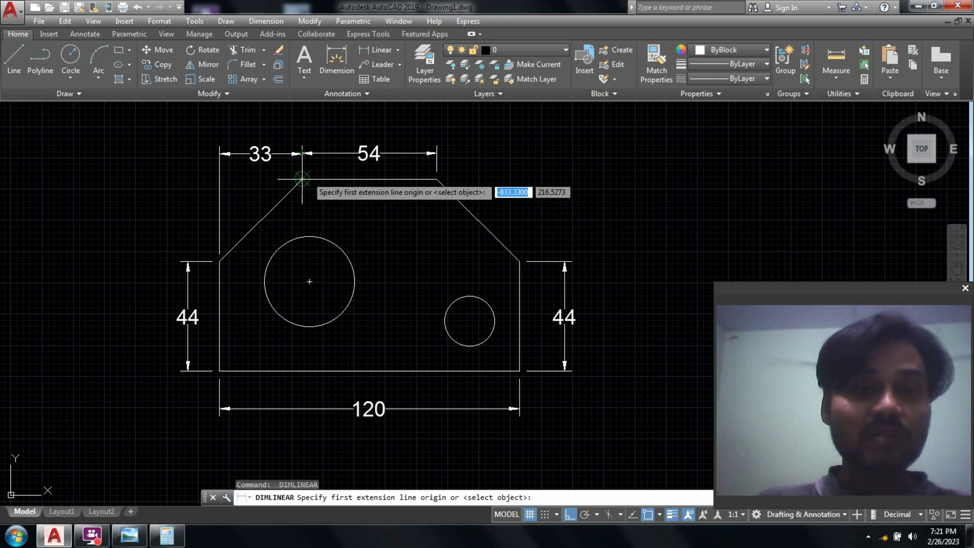
{"action": "left_click", "coordinate": [301, 181]}
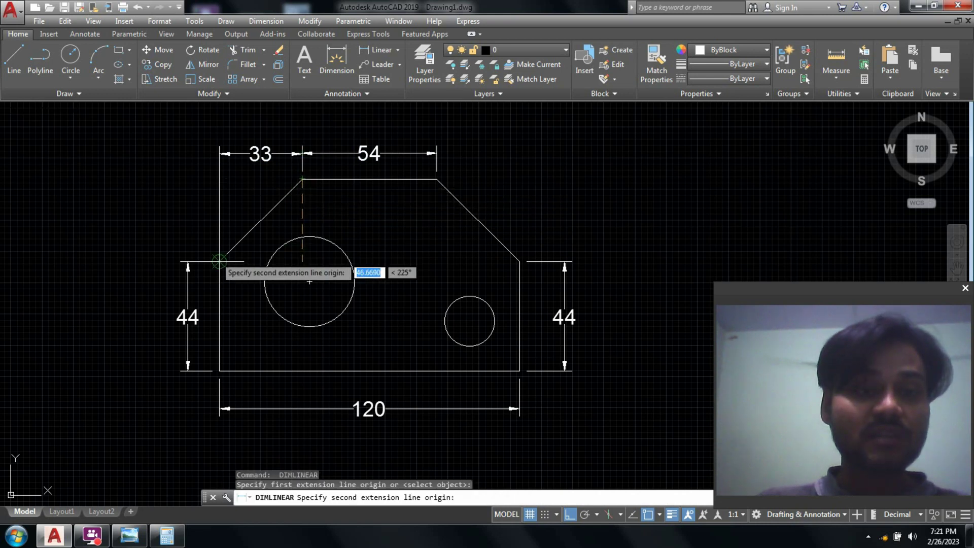
{"action": "left_click", "coordinate": [219, 262]}
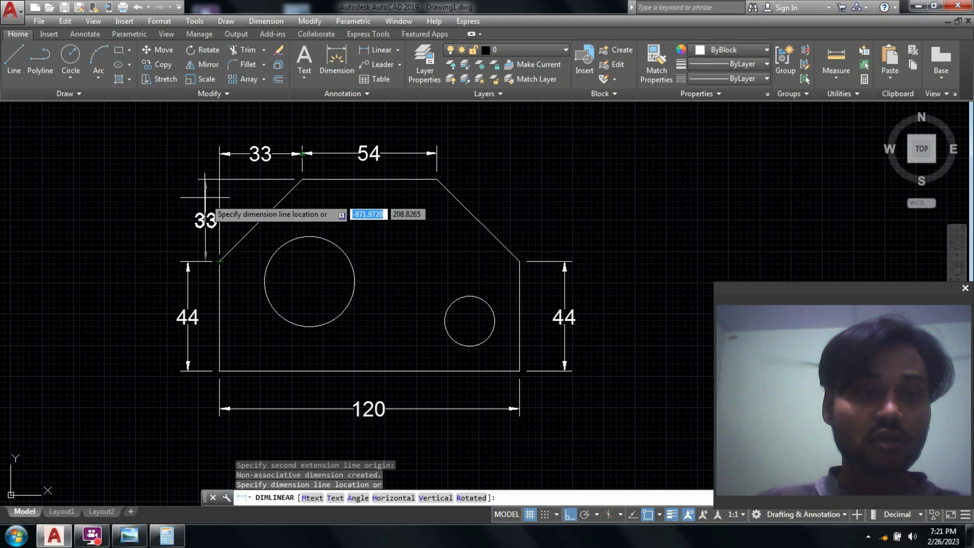
{"action": "left_click", "coordinate": [188, 261]}
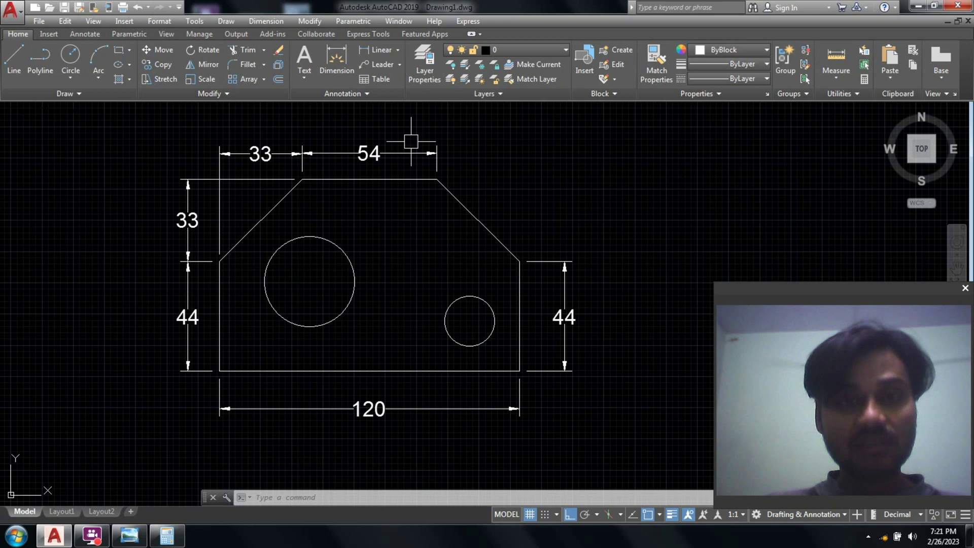
Add diameter dimensions to the large and small circles, placing both texts inside the plate.
{"action": "left_click", "coordinate": [397, 49]}
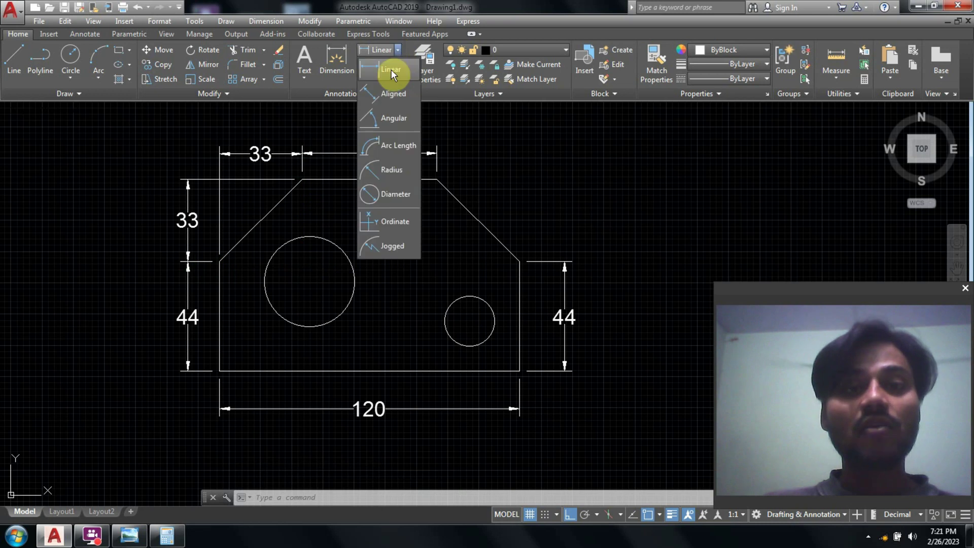
{"action": "left_click", "coordinate": [390, 194]}
{"action": "left_click", "coordinate": [352, 268]}
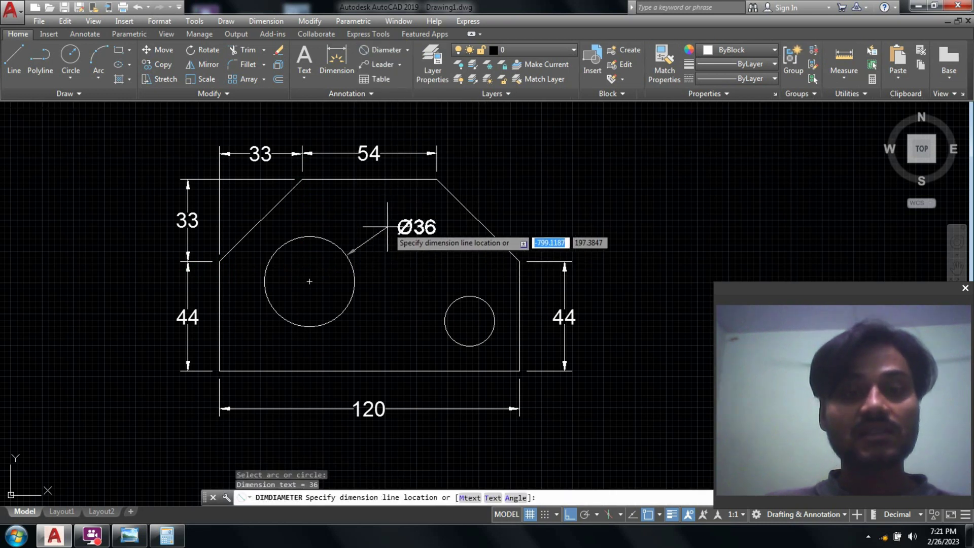
{"action": "left_click", "coordinate": [356, 216]}
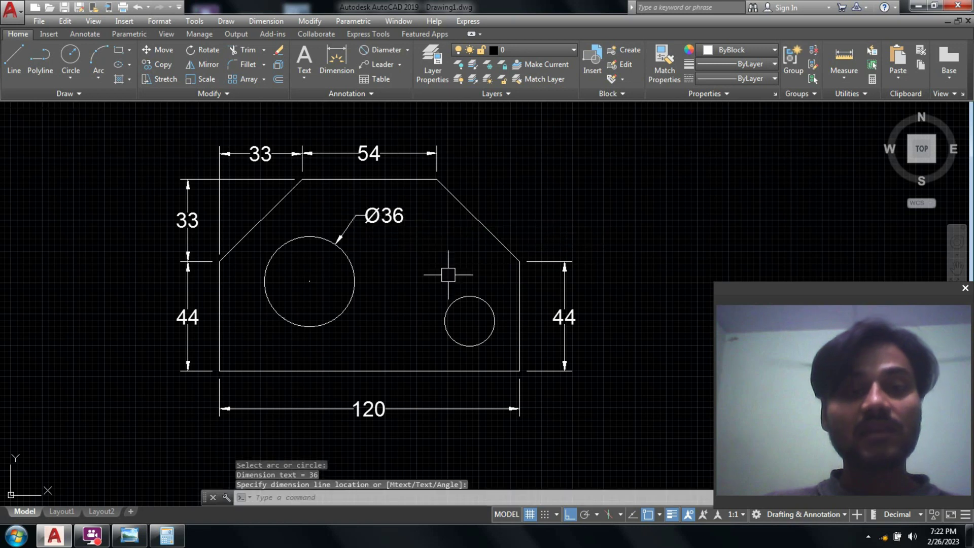
{"action": "key", "text": "Return"}
{"action": "left_click", "coordinate": [492, 310]}
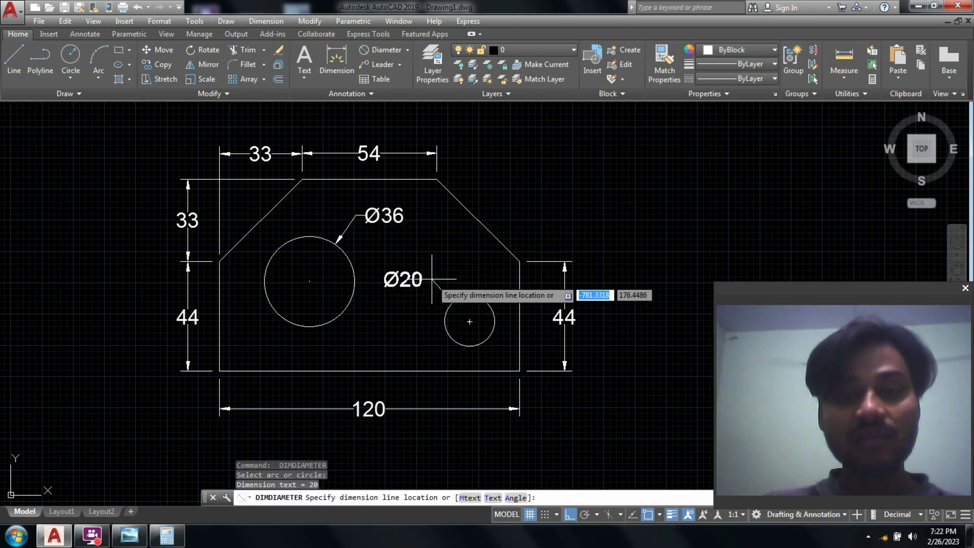
{"action": "left_click", "coordinate": [432, 279]}
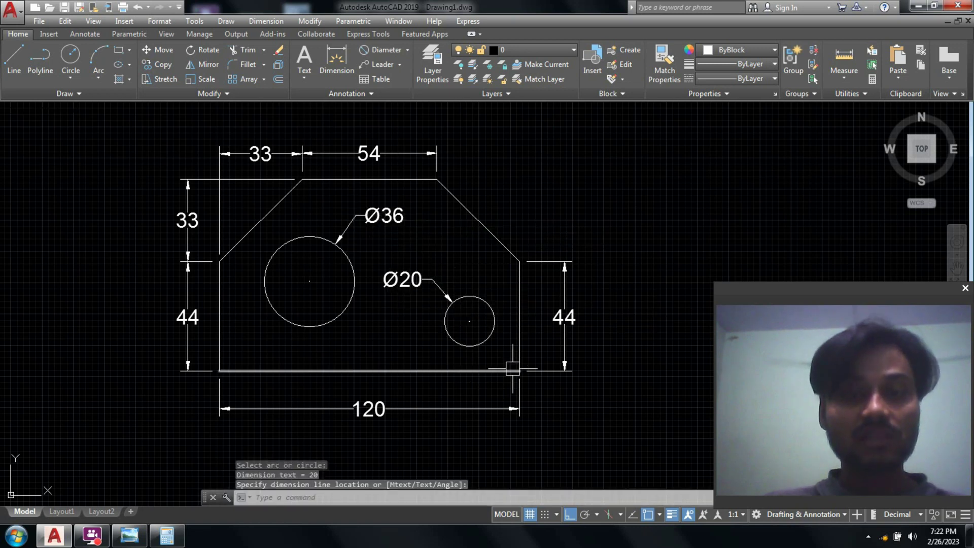
Add a linear dimension for the horizontal distance from the plate's lower-right corner to the small circle's centre, placed above the circle.
{"action": "left_click", "coordinate": [408, 50]}
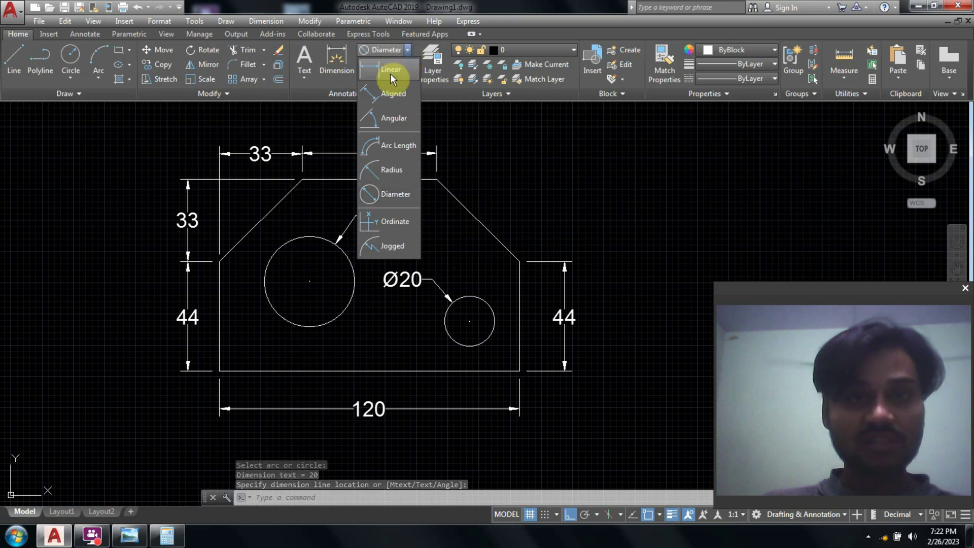
{"action": "left_click", "coordinate": [391, 74]}
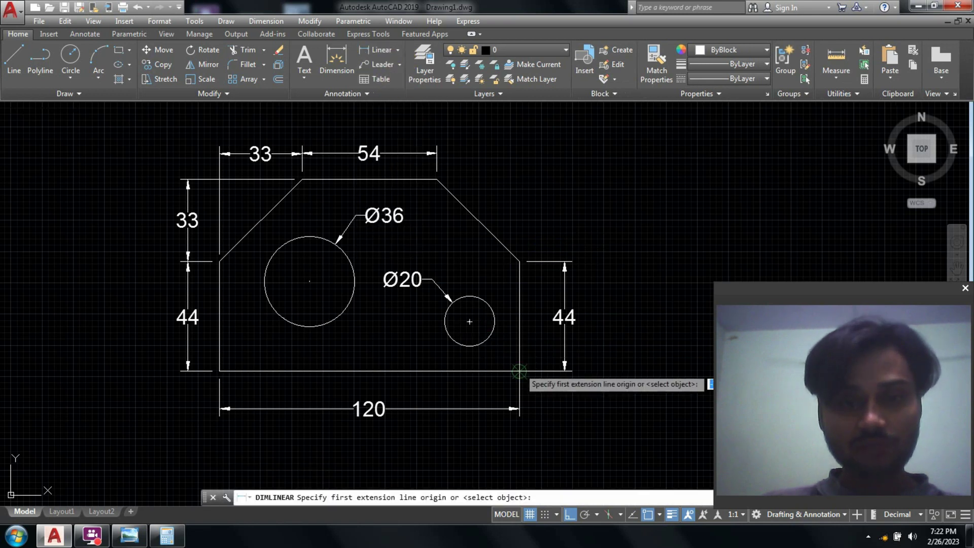
{"action": "left_click", "coordinate": [520, 371]}
{"action": "left_click", "coordinate": [469, 320]}
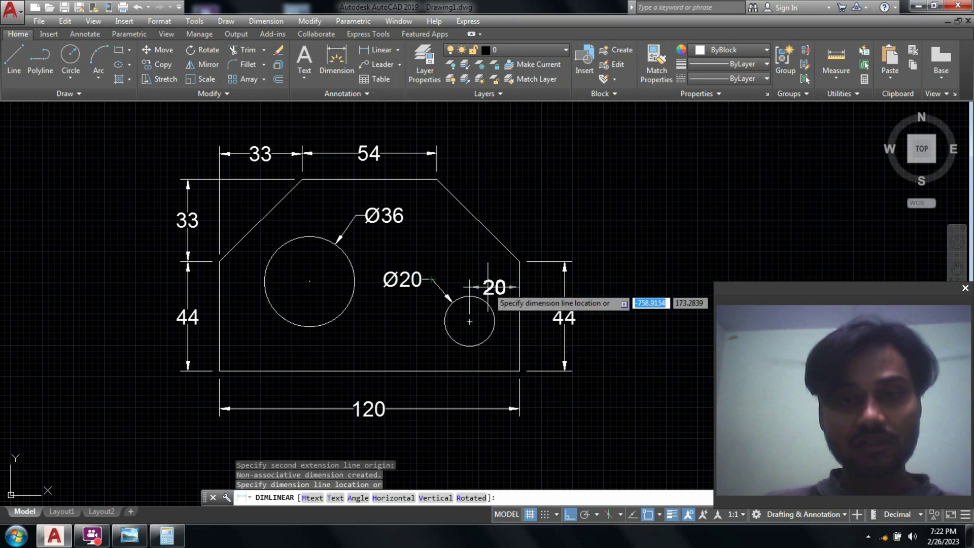
{"action": "left_click", "coordinate": [487, 287]}
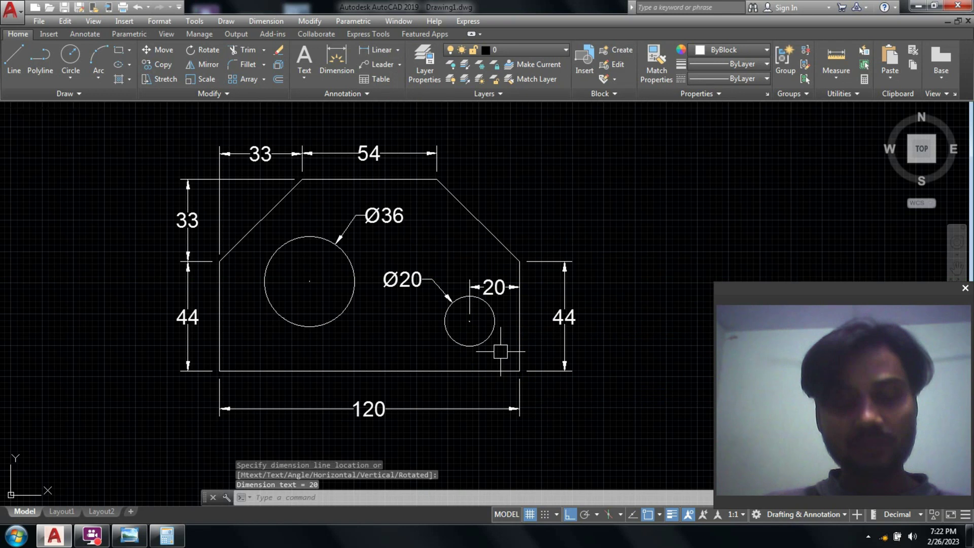
Dimension the small circle's centre height above the plate's bottom edge, placing the dimension to the left of the circle.
{"action": "key", "text": "space"}
{"action": "left_click", "coordinate": [469, 321]}
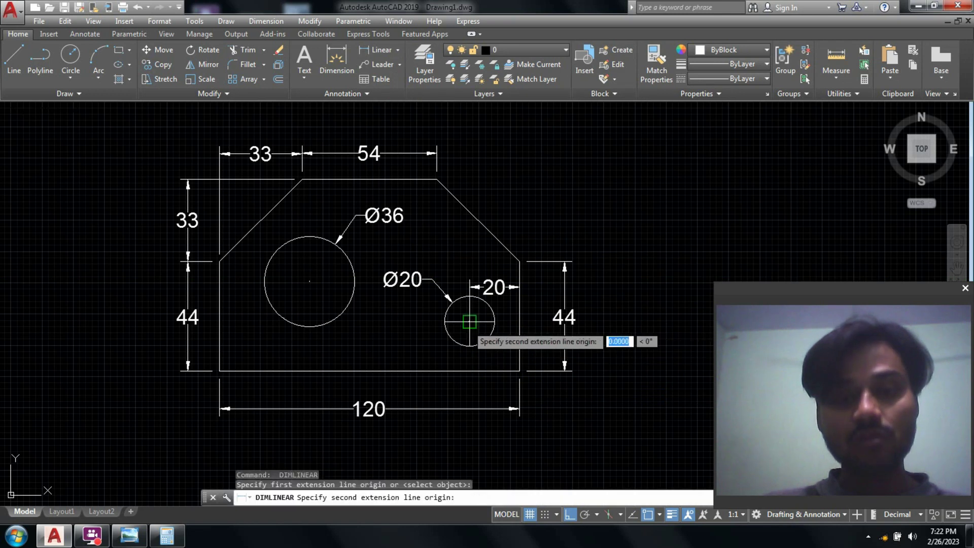
{"action": "left_click", "coordinate": [469, 371]}
{"action": "left_click", "coordinate": [429, 345]}
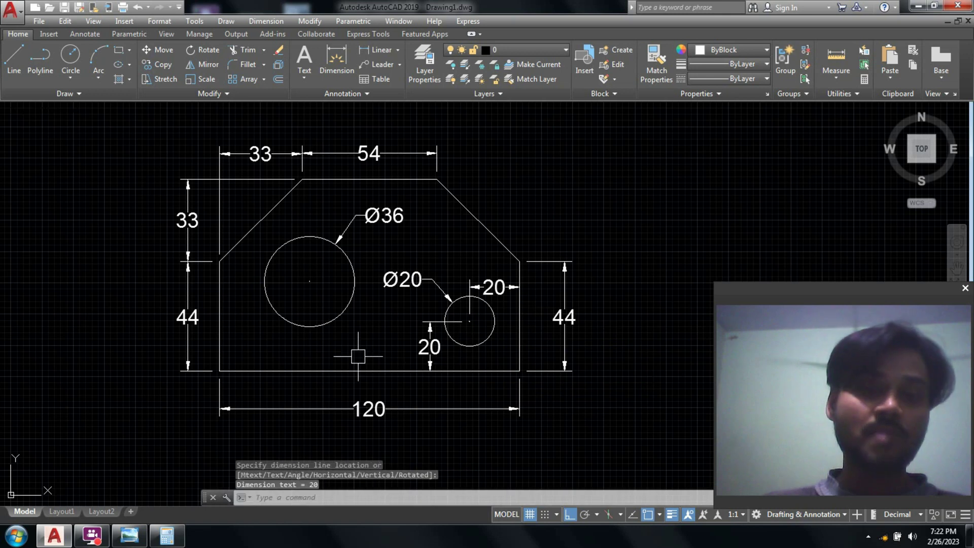
Dimension the large circle's centre height above the plate's bottom edge, placing the dimension to the right of the circle.
{"action": "key", "text": "space"}
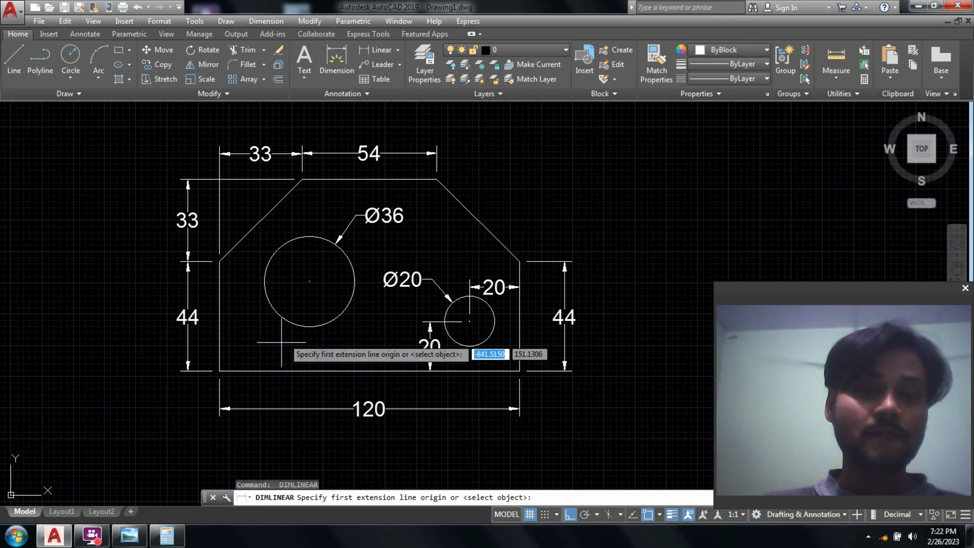
{"action": "left_click", "coordinate": [309, 282]}
{"action": "left_click", "coordinate": [309, 371]}
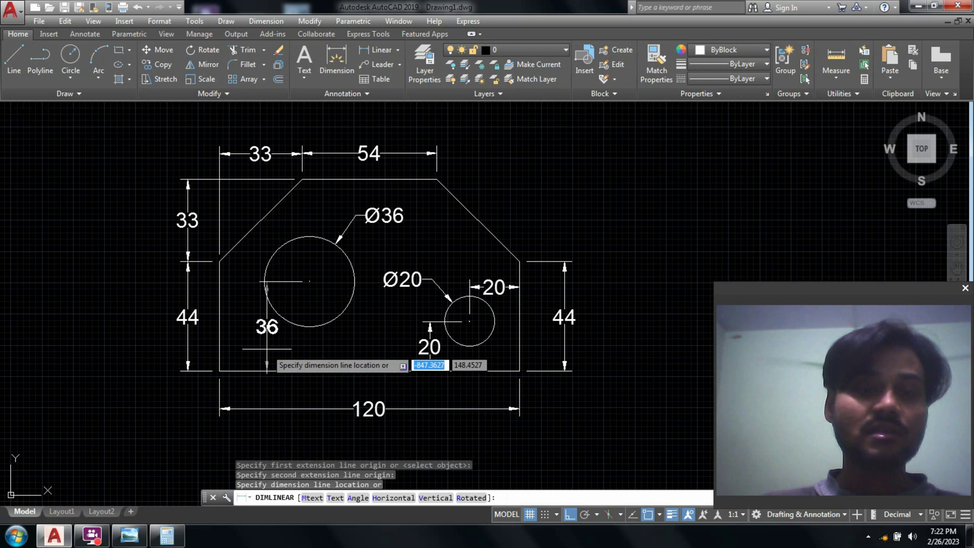
{"action": "left_click", "coordinate": [363, 327]}
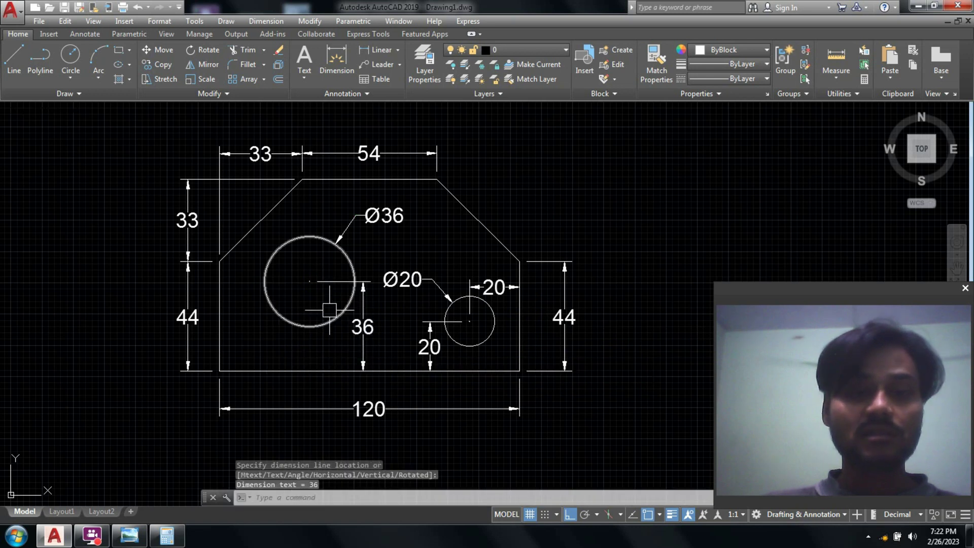
Dimension the horizontal distance from the large circle's centre to the plate's left edge, placing it between the circle and the bottom edge.
{"action": "key", "text": "Return"}
{"action": "left_click", "coordinate": [309, 281]}
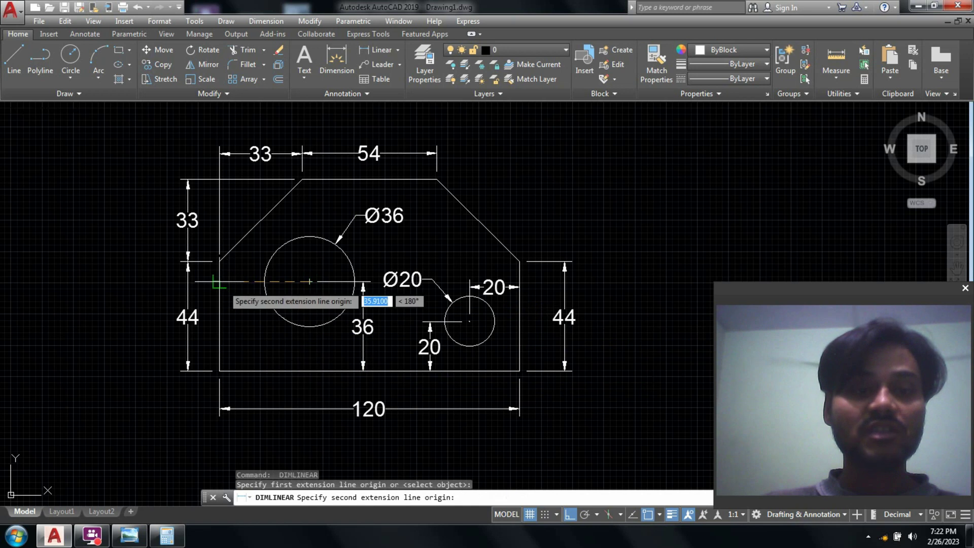
{"action": "left_click", "coordinate": [220, 282]}
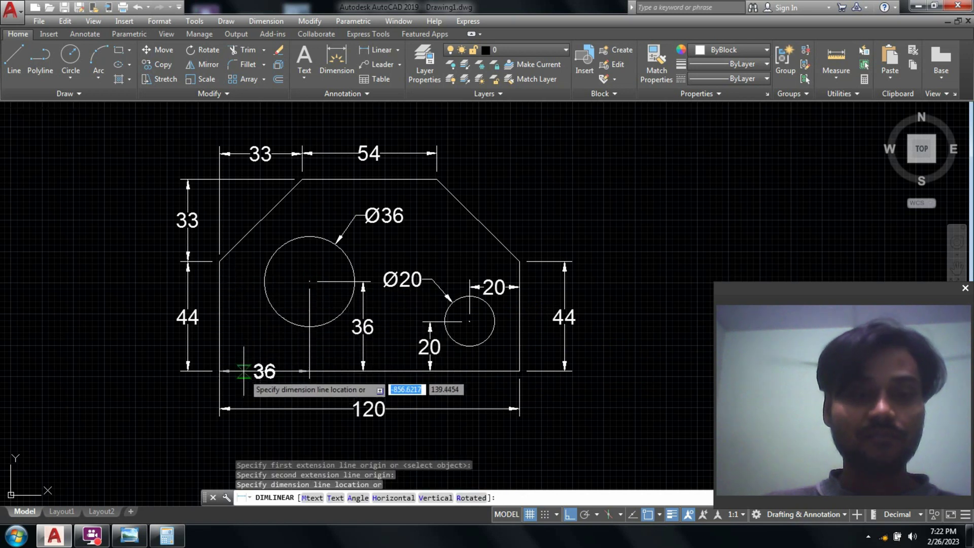
{"action": "left_click", "coordinate": [245, 348]}
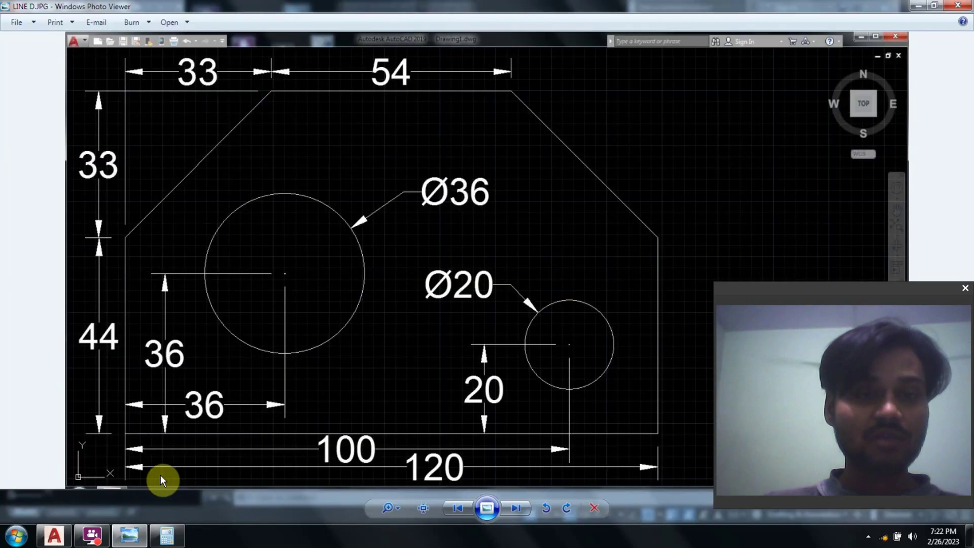
Compare the fully dimensioned plate with the reference image LINE D.JPG, examining the circle position dimensions.
{"action": "left_click", "coordinate": [134, 526]}
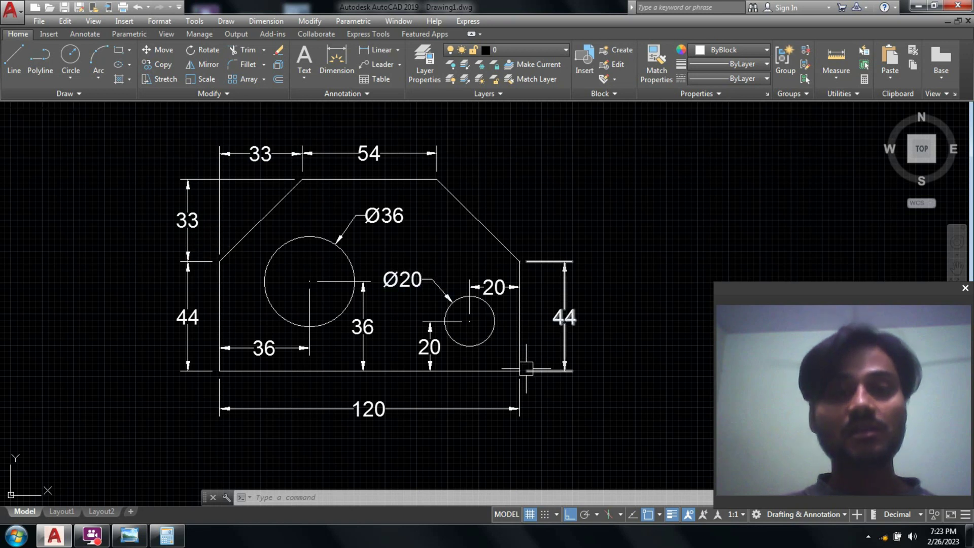
{"action": "scroll", "coordinate": [526, 368], "scroll_direction": "up", "scroll_amount": 2}
{"action": "scroll", "coordinate": [548, 354], "scroll_direction": "down", "scroll_amount": 2}
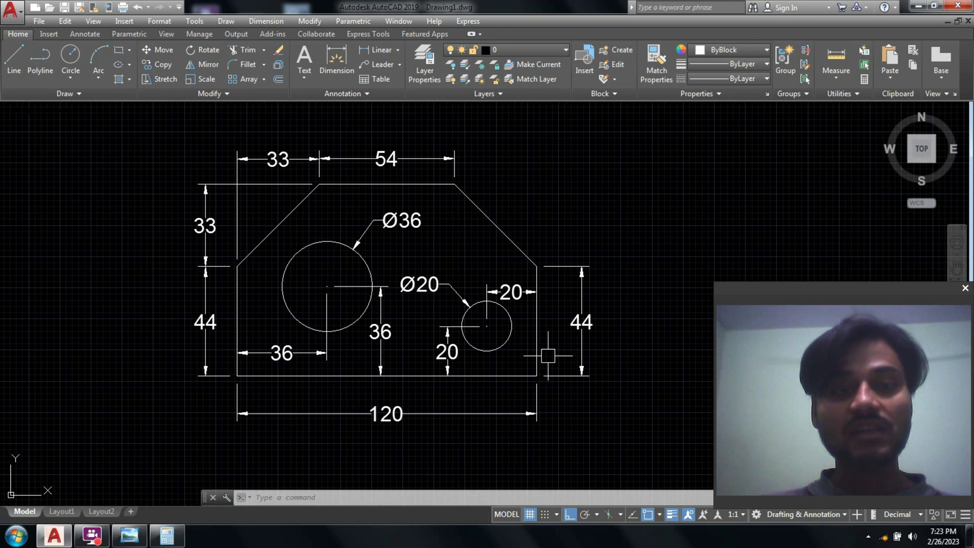
{"action": "scroll", "coordinate": [547, 355], "scroll_direction": "up", "scroll_amount": 2}
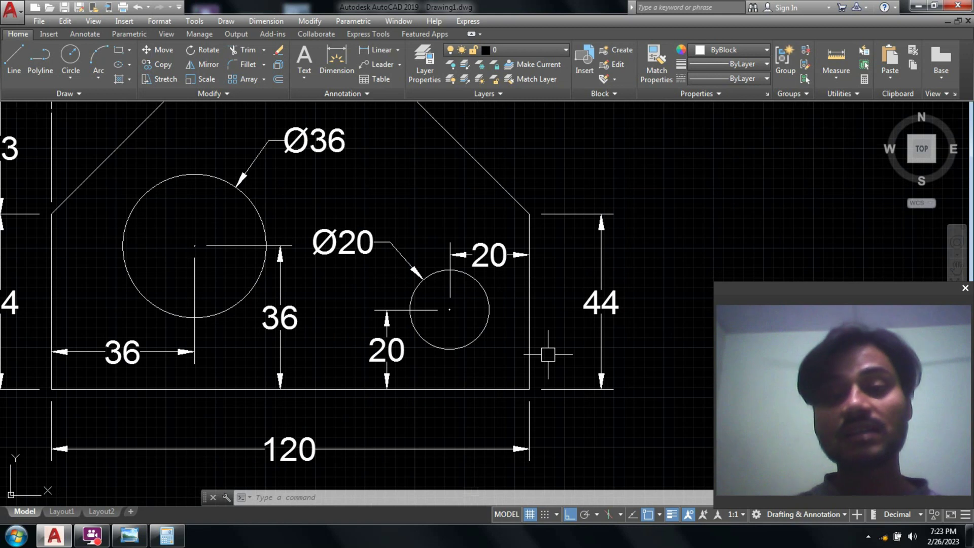
{"action": "scroll", "coordinate": [561, 338], "scroll_direction": "down", "scroll_amount": 2}
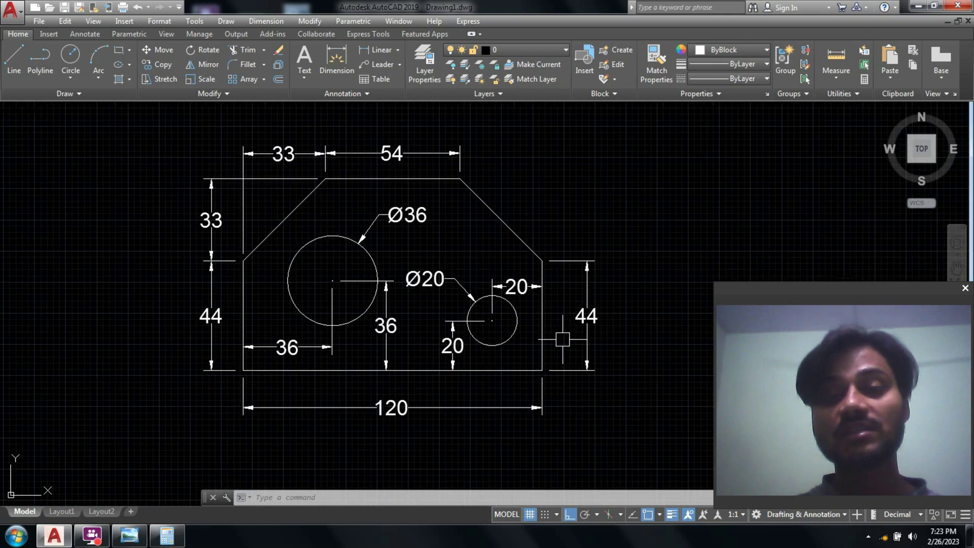